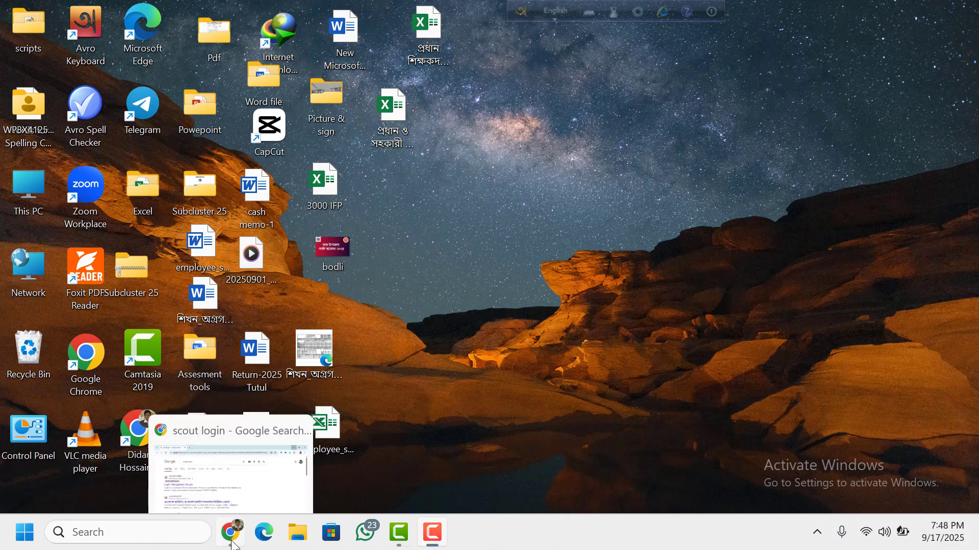
- Restore the Google results and open the 'Login | Bangladesh Scouts' page
click(232, 533)
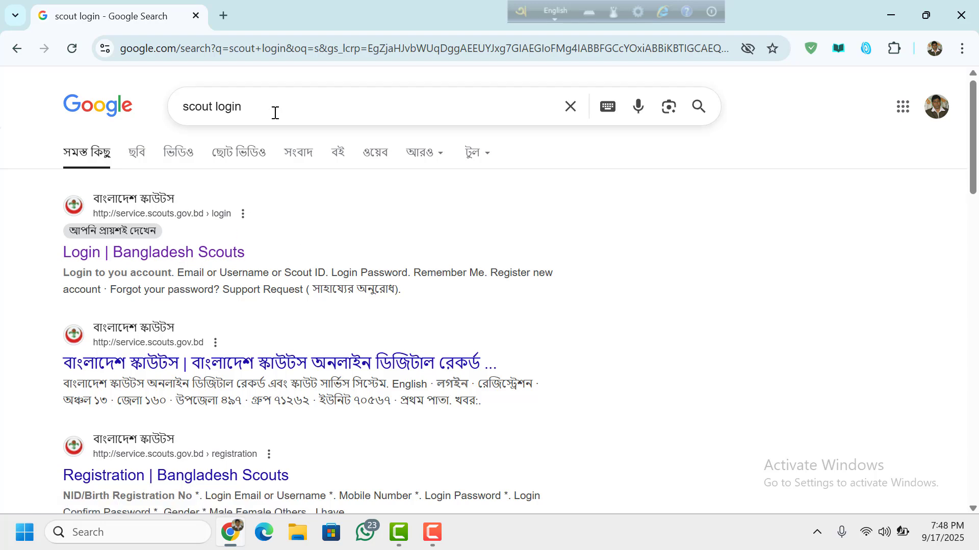
click(87, 264)
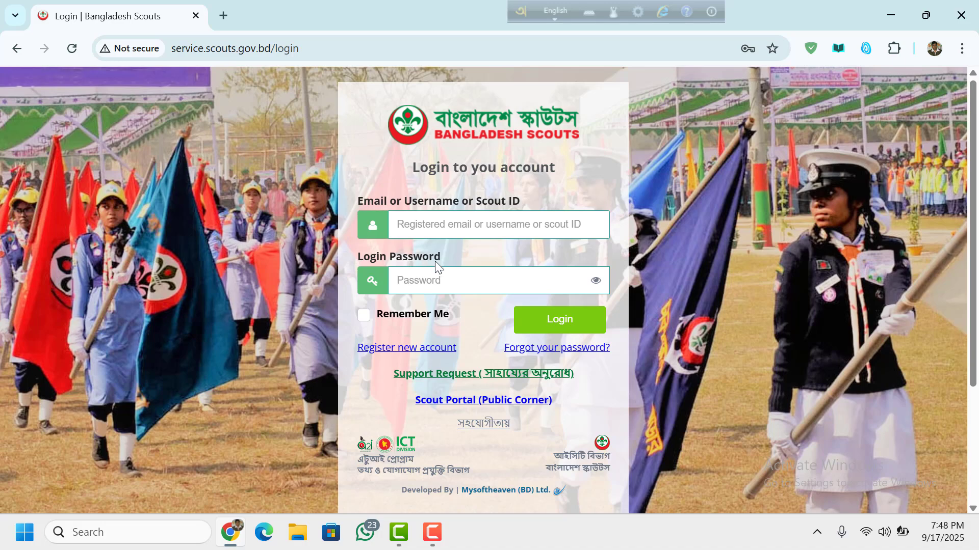
- Sign in as group admin using the saved browser credentials
click(476, 234)
click(533, 269)
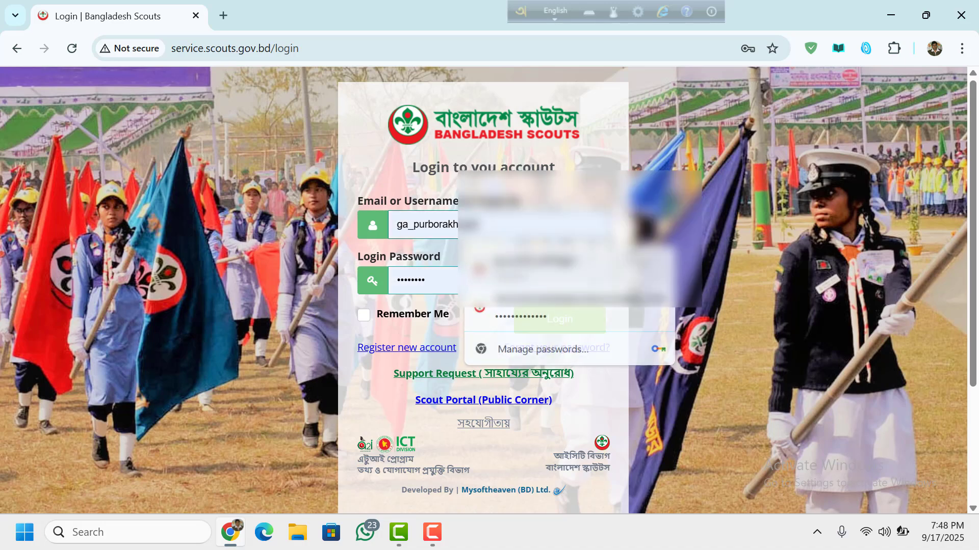
click(578, 329)
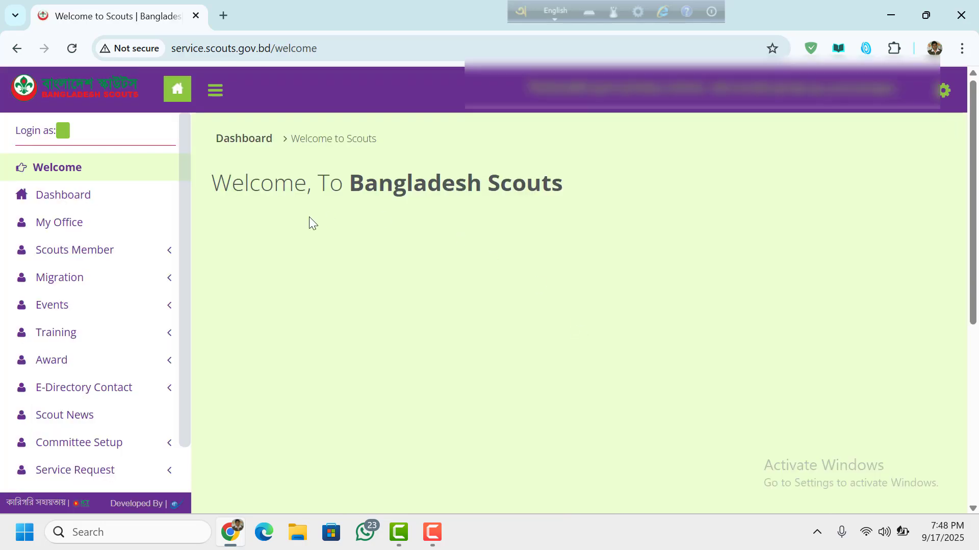
- Pass through Dashboard and My Office, then open Add Scout Member under Scouts Member
click(67, 211)
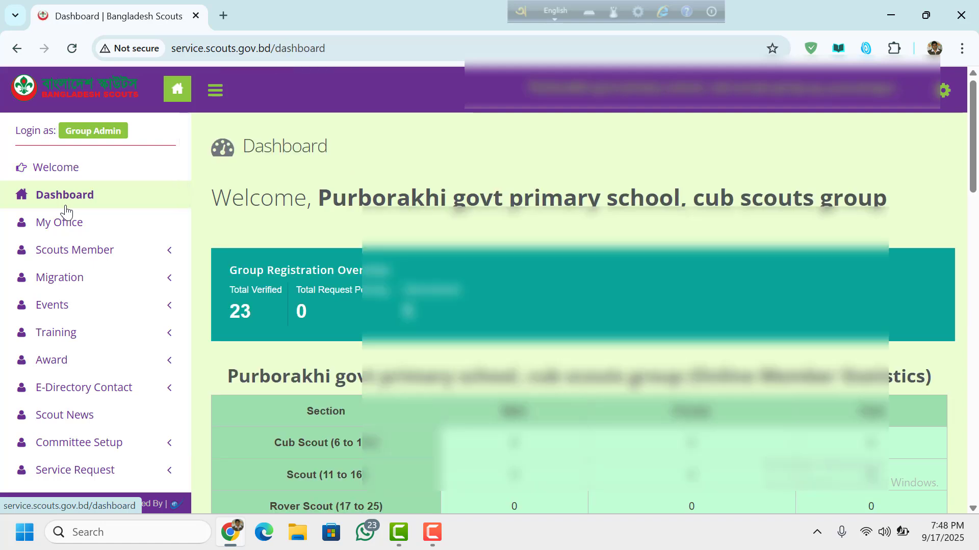
click(74, 222)
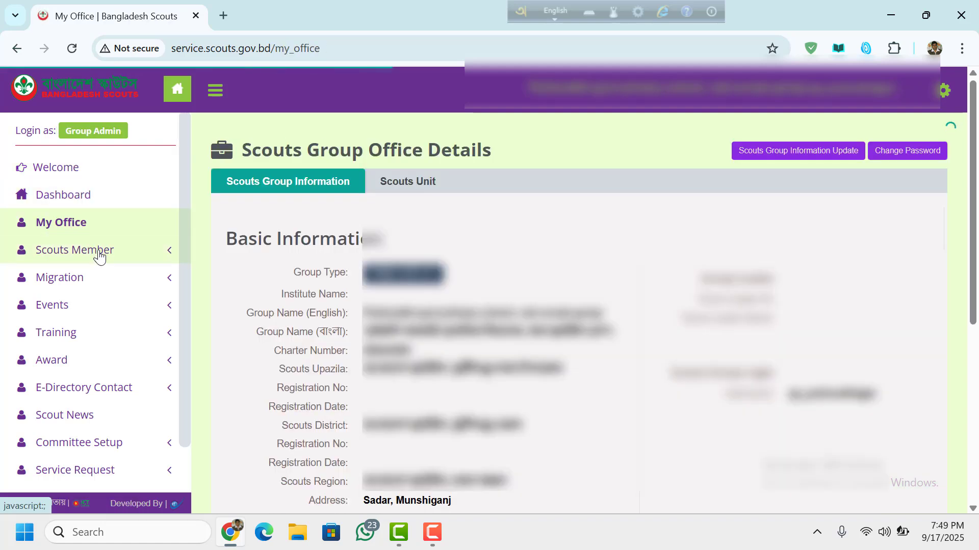
click(98, 255)
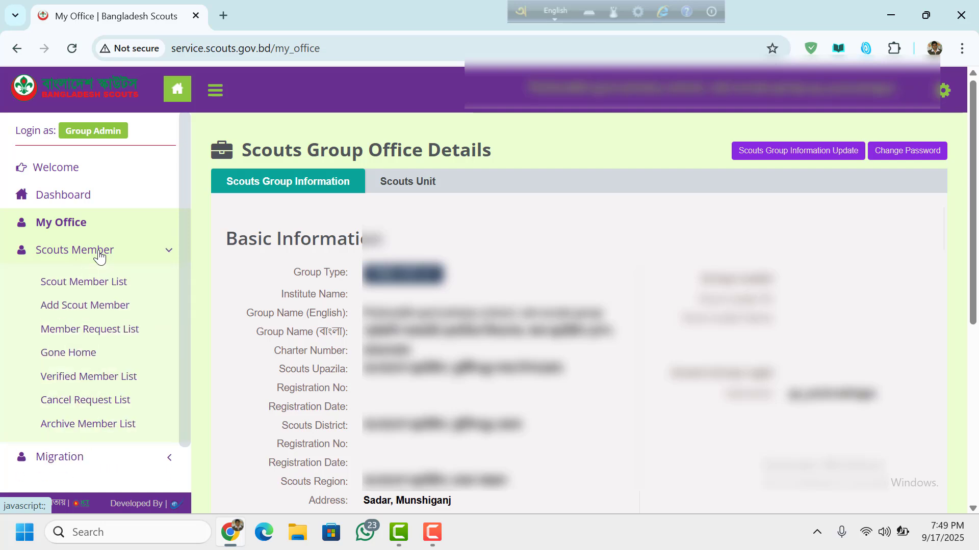
click(99, 255)
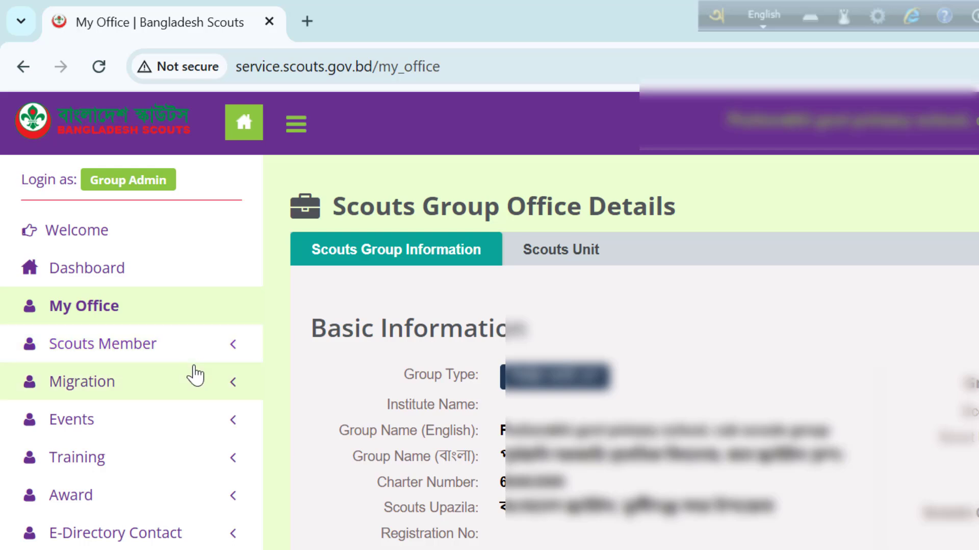
click(157, 351)
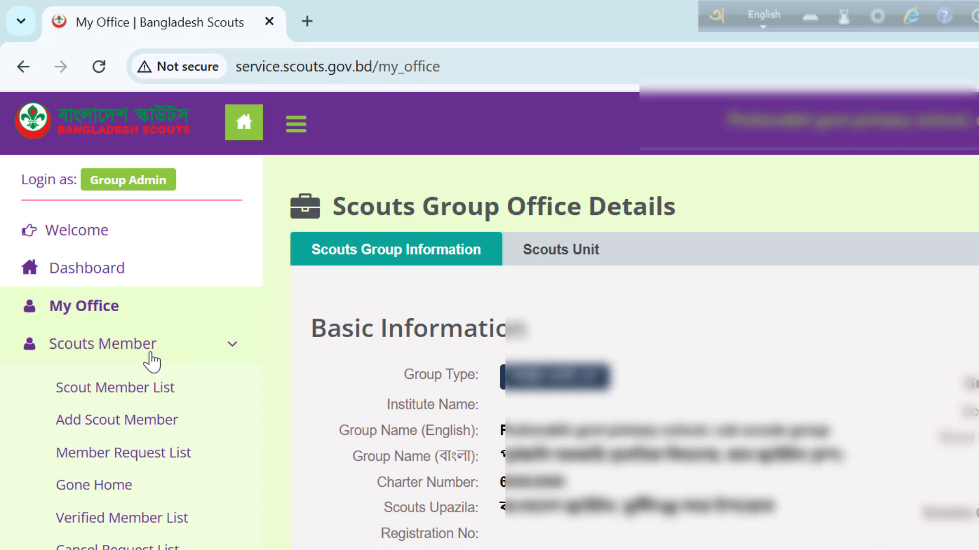
click(129, 432)
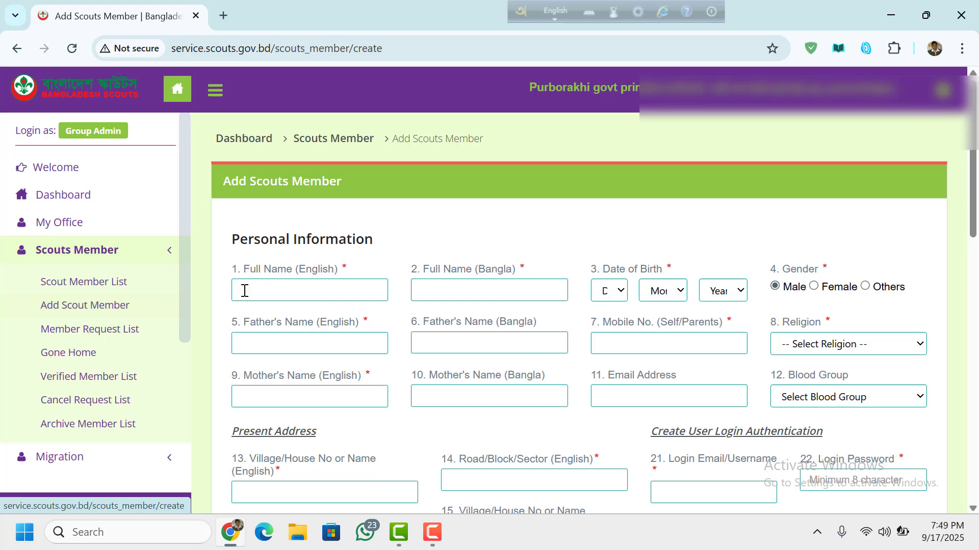
- Enter English full name 'ass', father's name 'ddd' and mother's name 'mm'
click(328, 292)
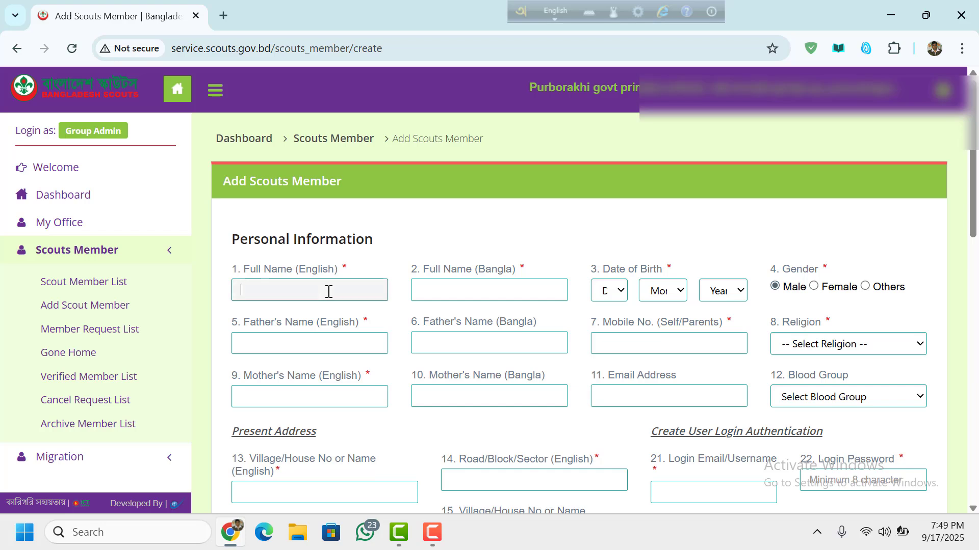
text(ass)
click(304, 349)
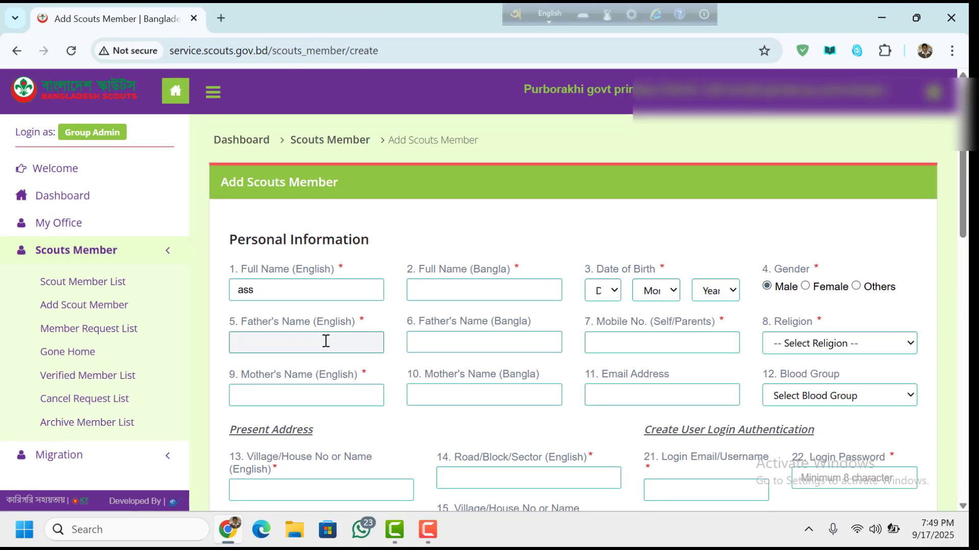
text(ddd)
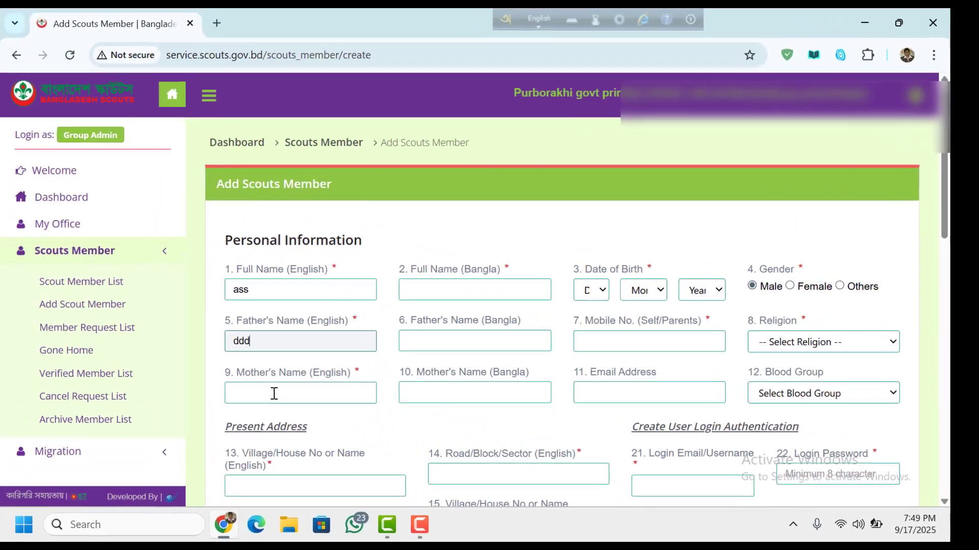
click(223, 372)
text(mm)
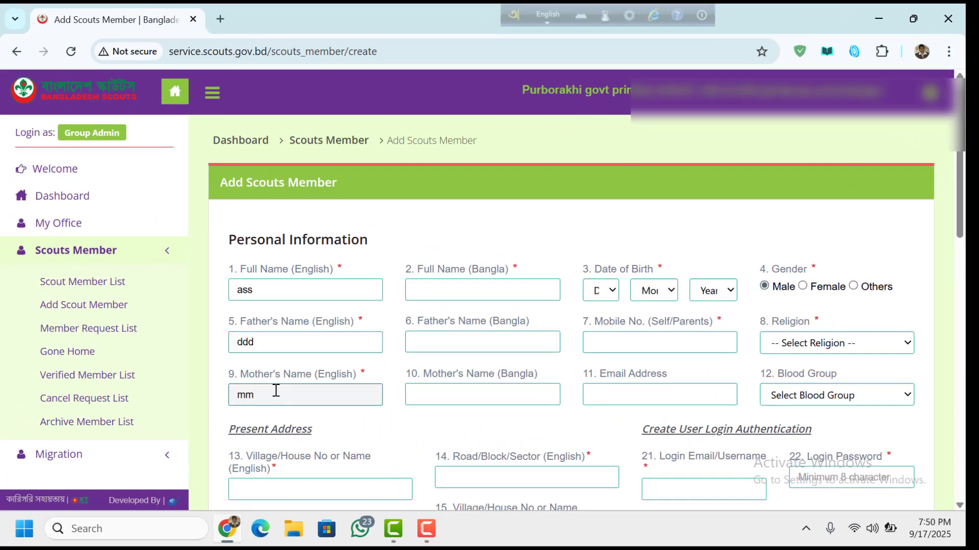
- Switch typing to Bangla and start the Bangla full name with 'ass' and 'e'
click(483, 294)
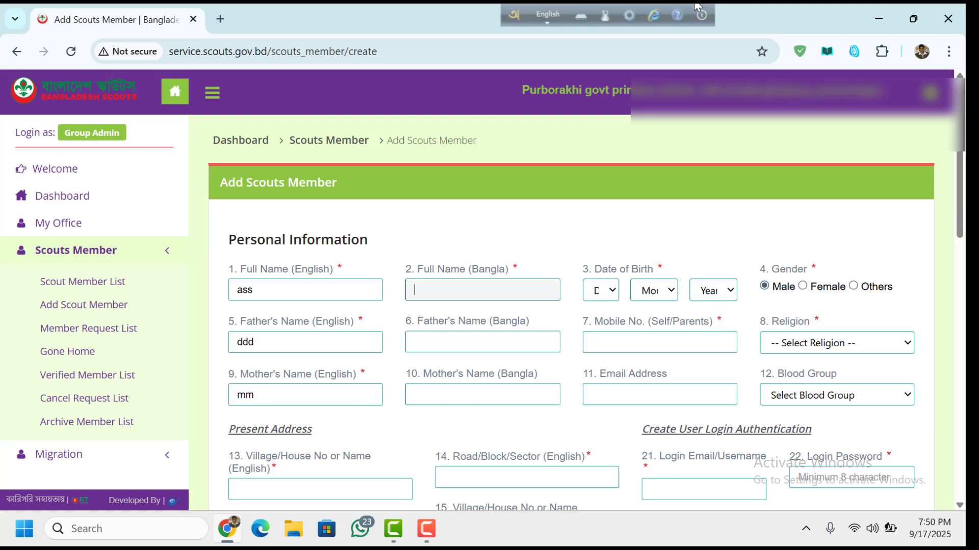
click(543, 12)
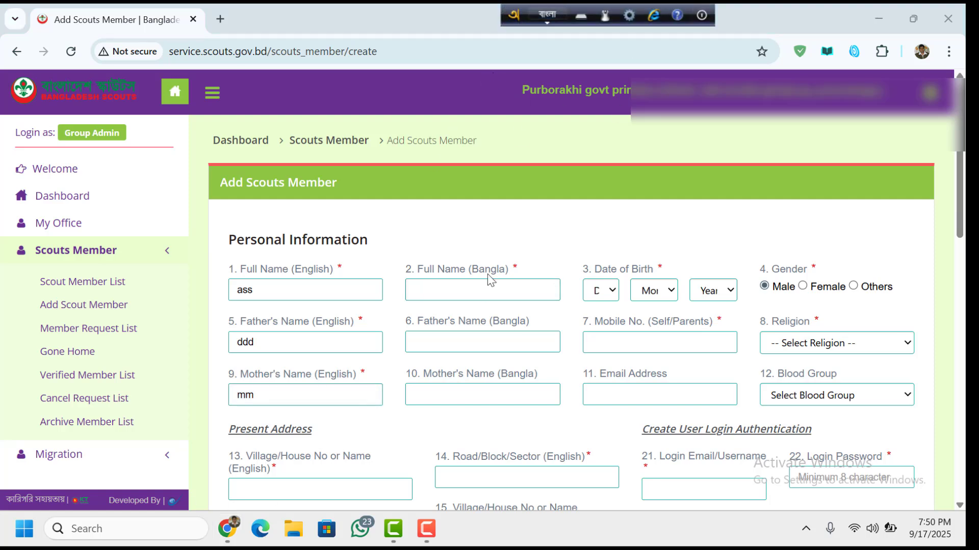
text(ass)
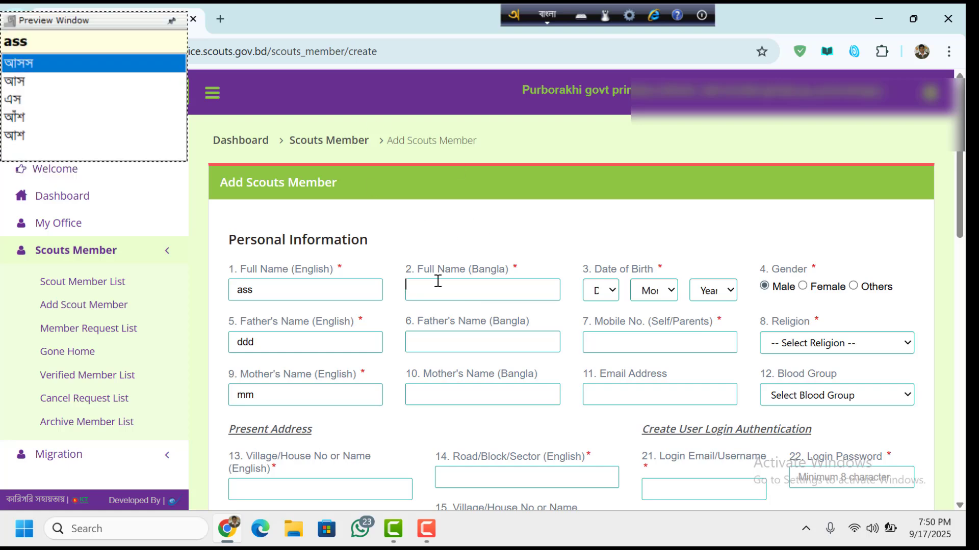
scroll(436, 280, down, 7)
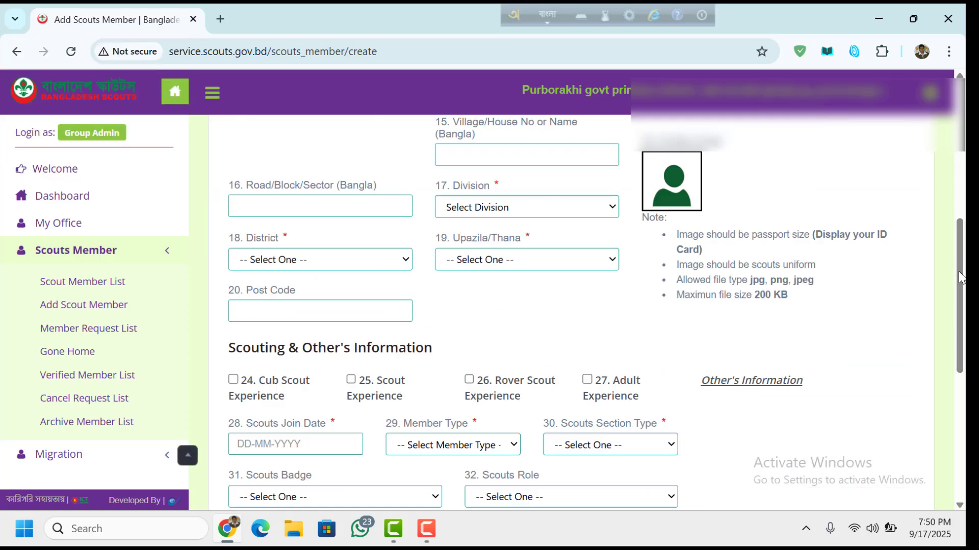
scroll(575, 237, up, 6)
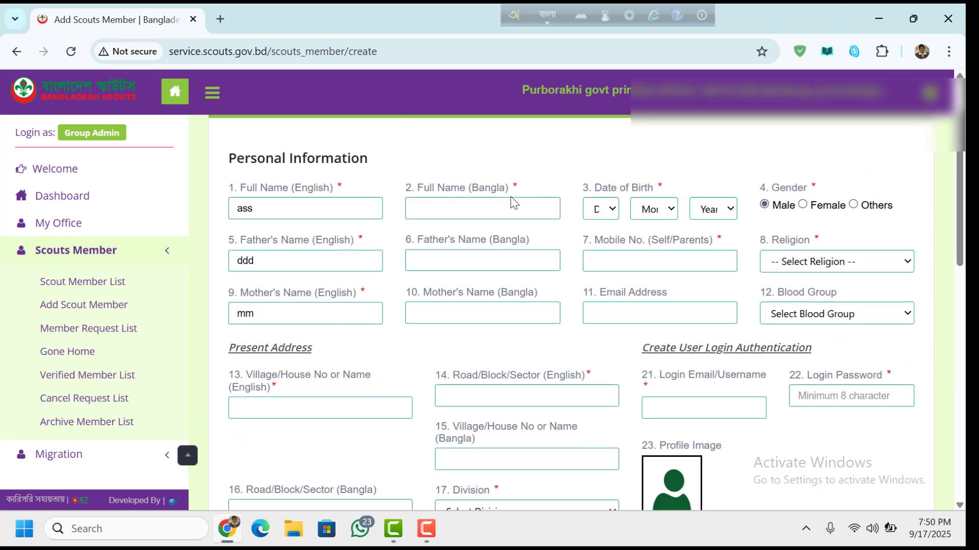
text(e)
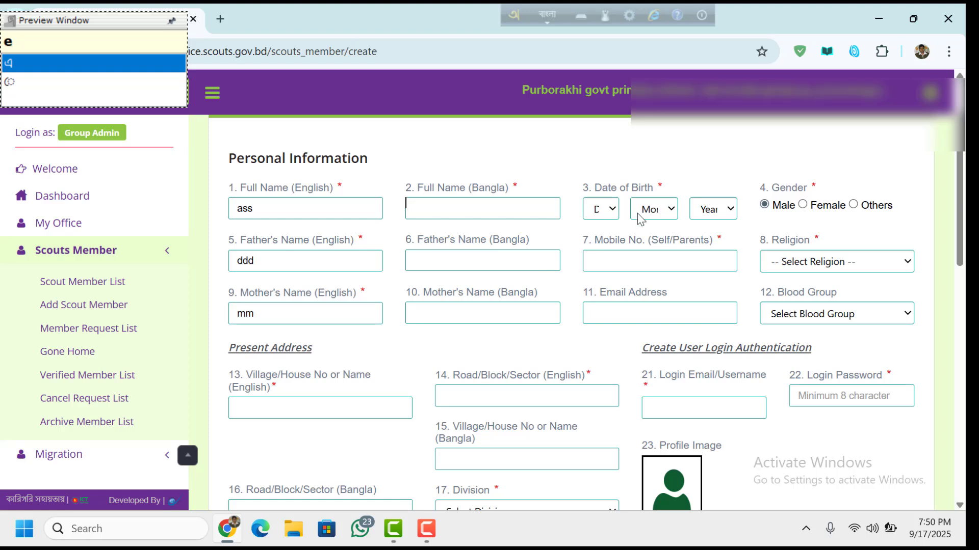
- Set the birth date to 02 April of a 2010s year and gender to Male
click(614, 213)
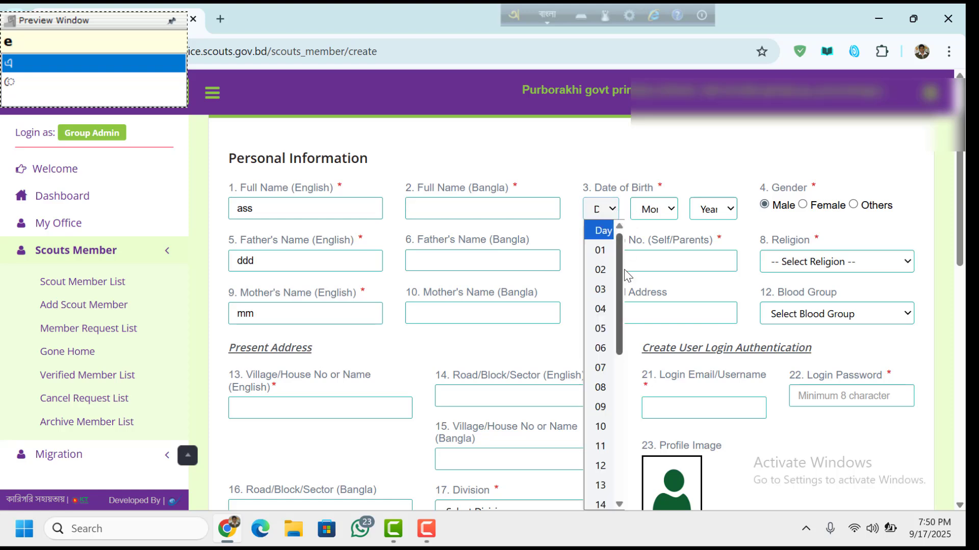
click(600, 269)
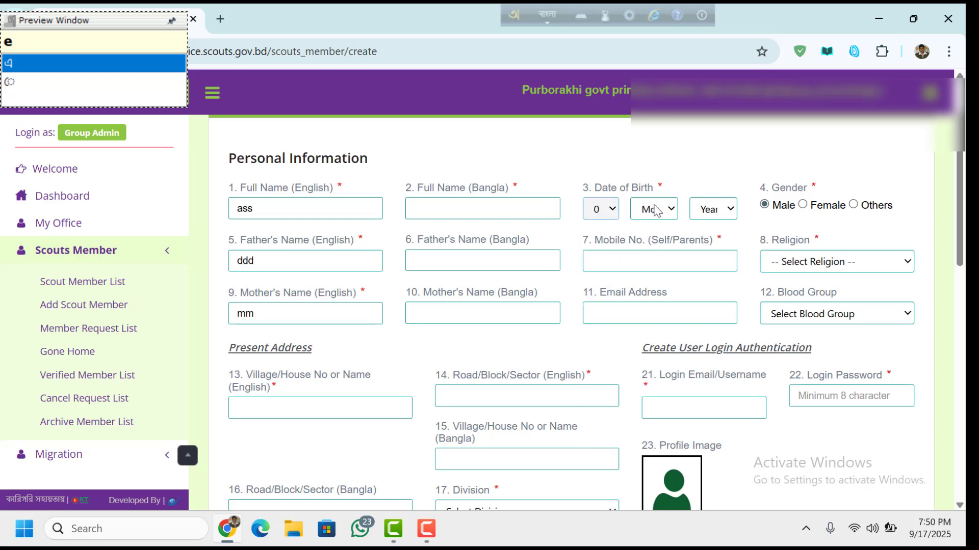
click(657, 210)
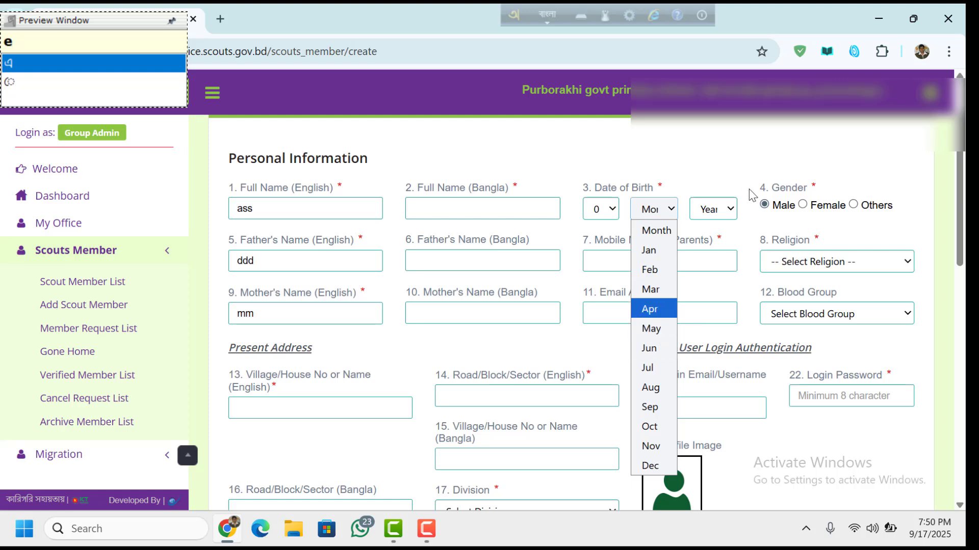
click(663, 309)
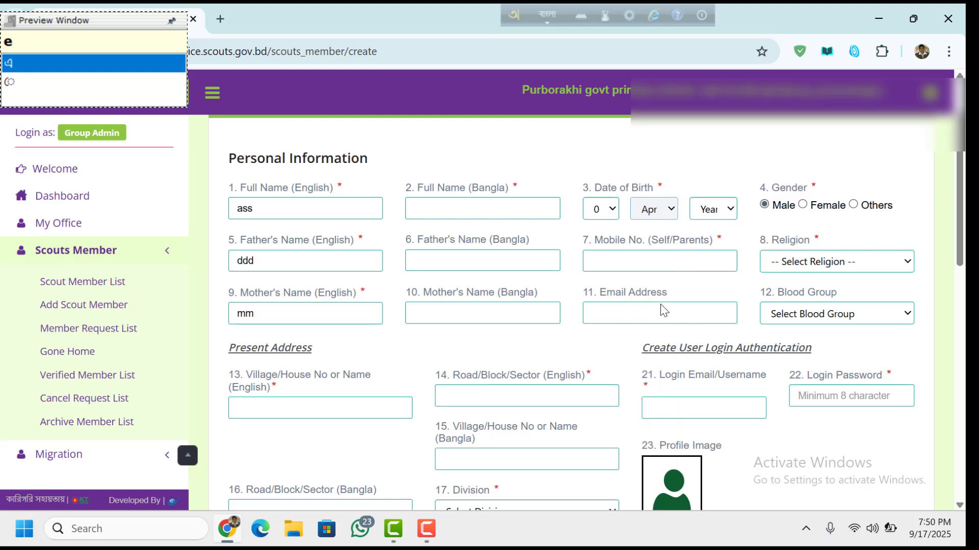
click(729, 210)
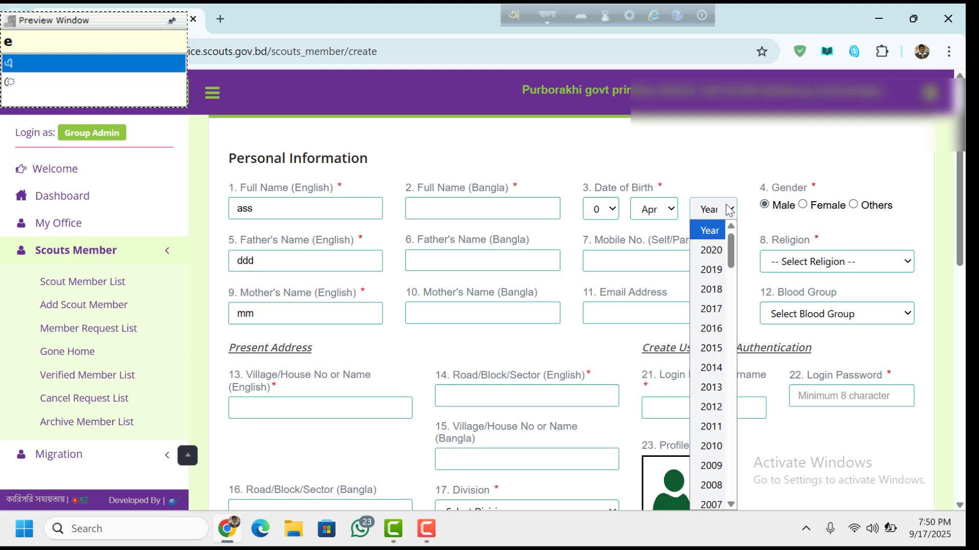
click(716, 309)
drag(958, 208, 962, 222)
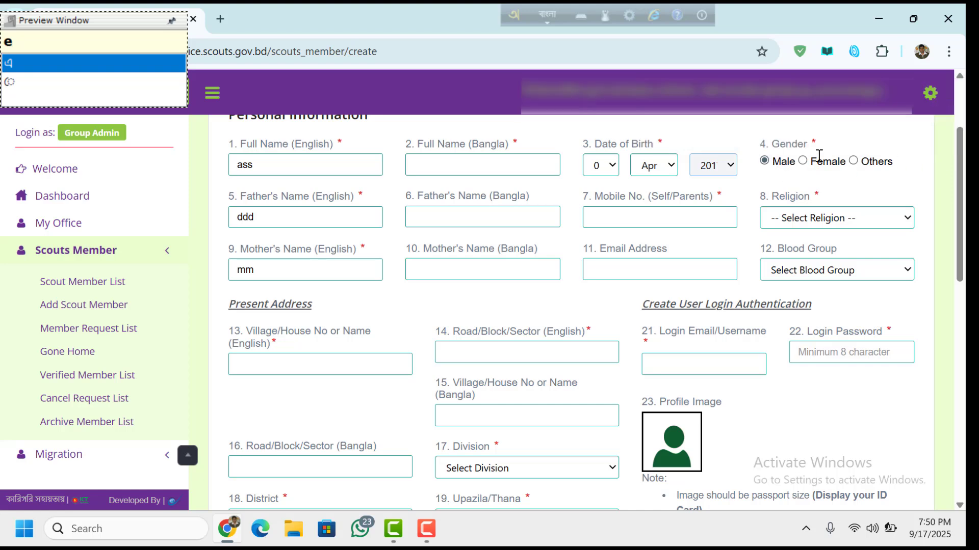
click(803, 161)
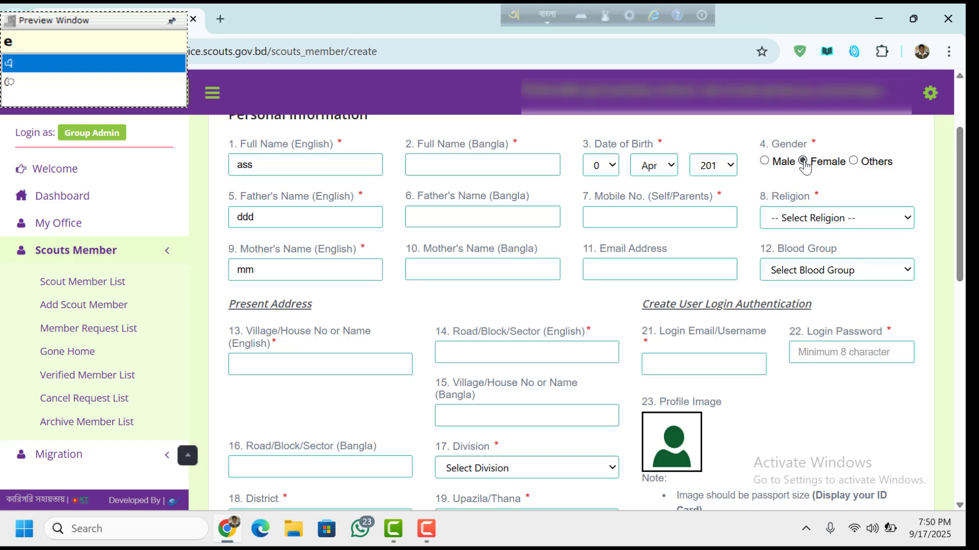
click(764, 161)
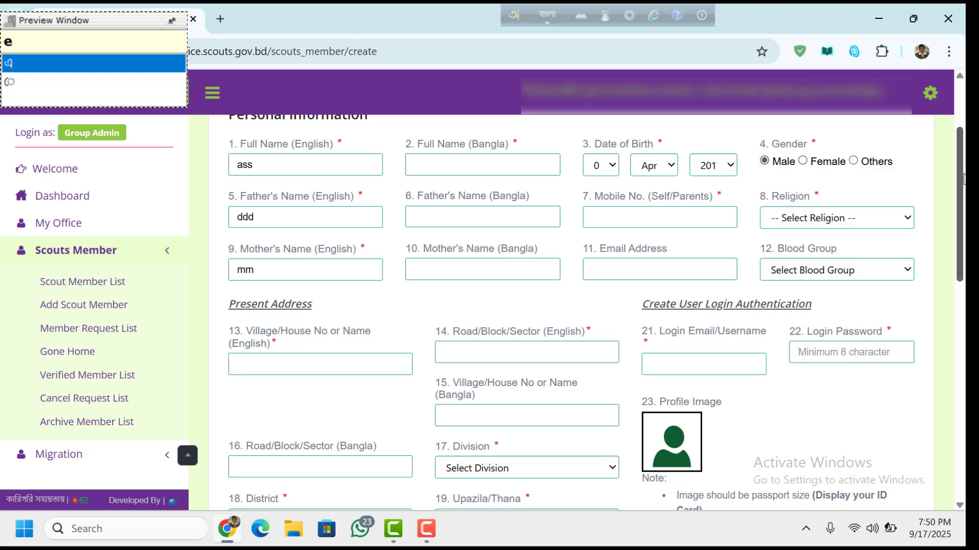
- Select Islam as religion and dismiss the stray Bangla input preview
scroll(962, 178, down, 1)
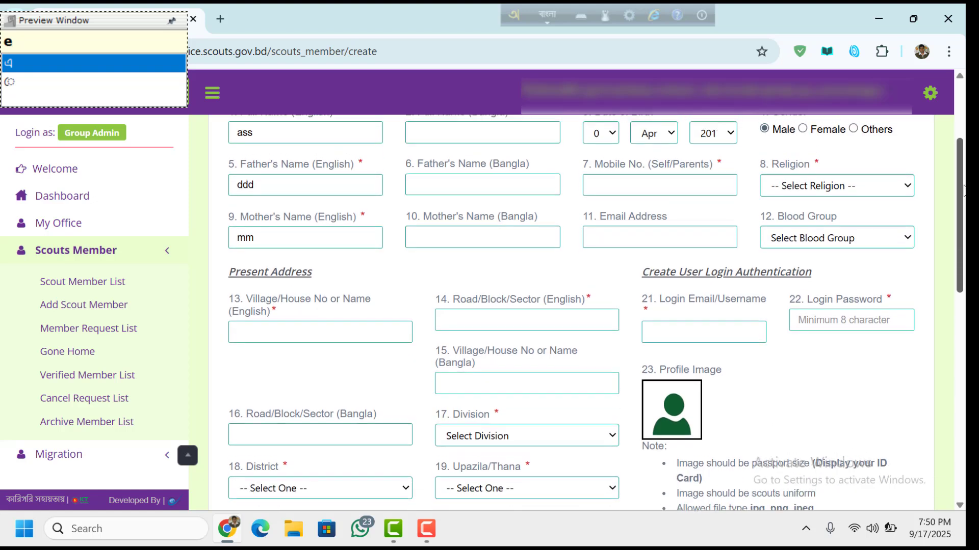
click(861, 198)
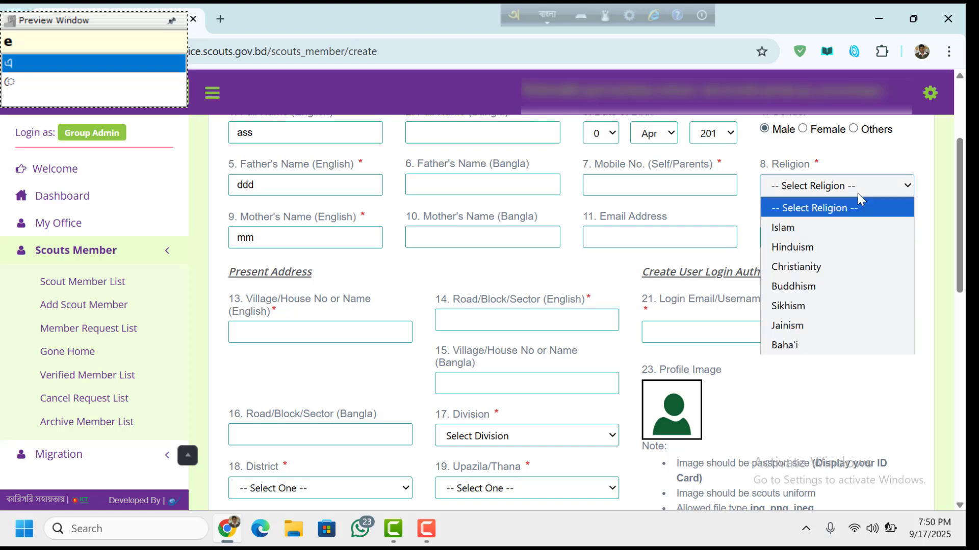
click(821, 228)
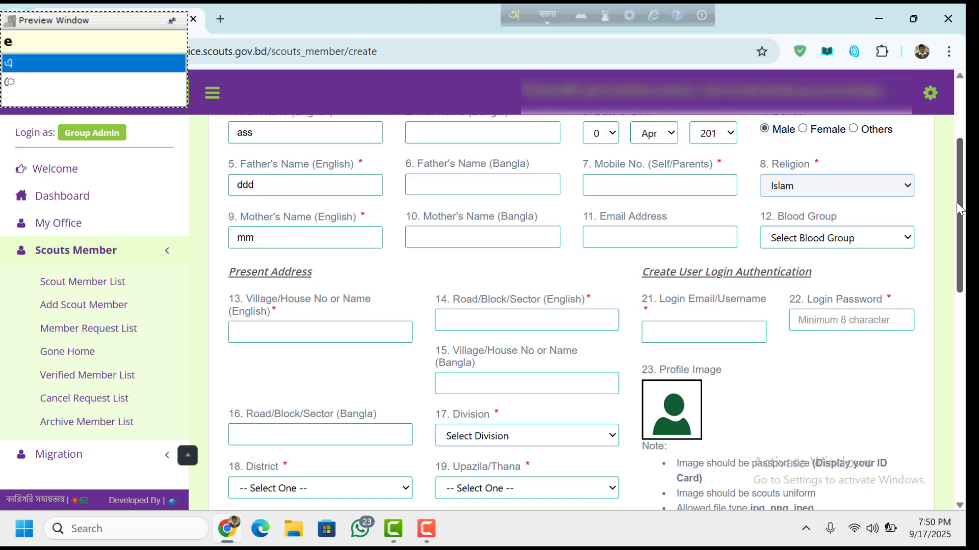
drag(960, 209, 955, 186)
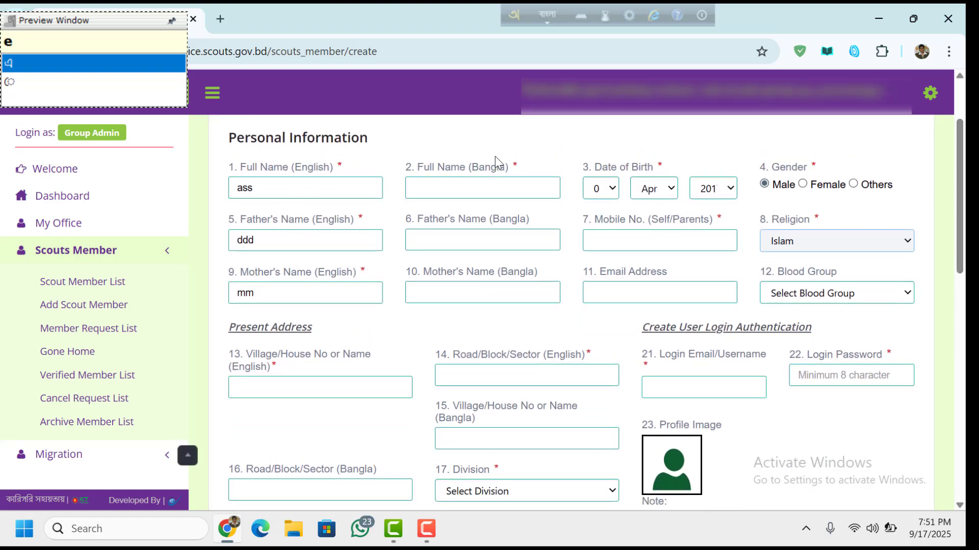
key(space)
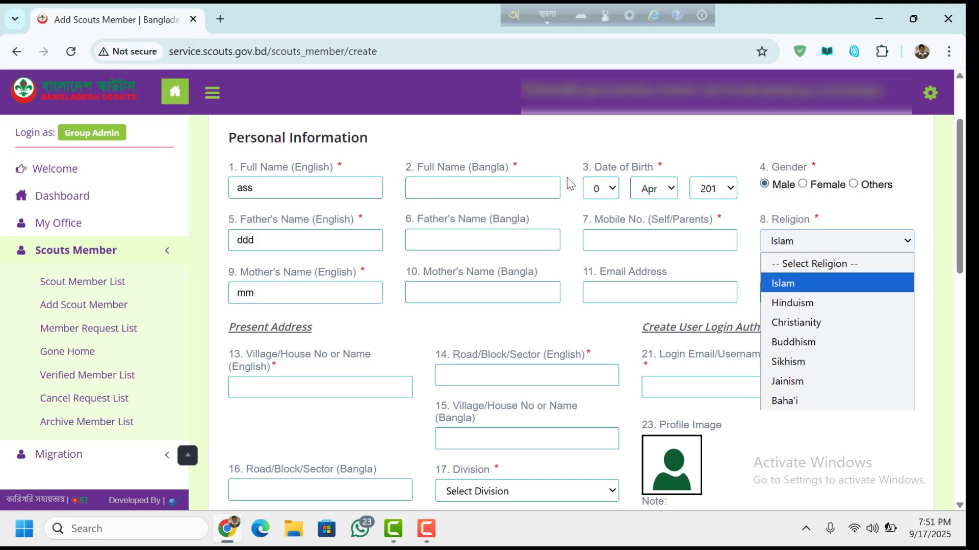
click(790, 283)
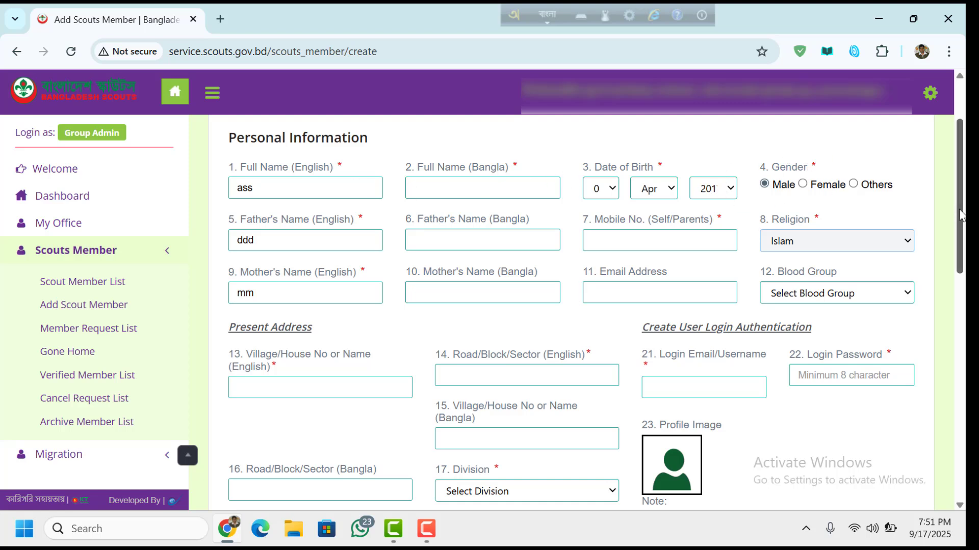
- Reach the login username field and switch text input from Bangla to English
scroll(961, 214, down, 1)
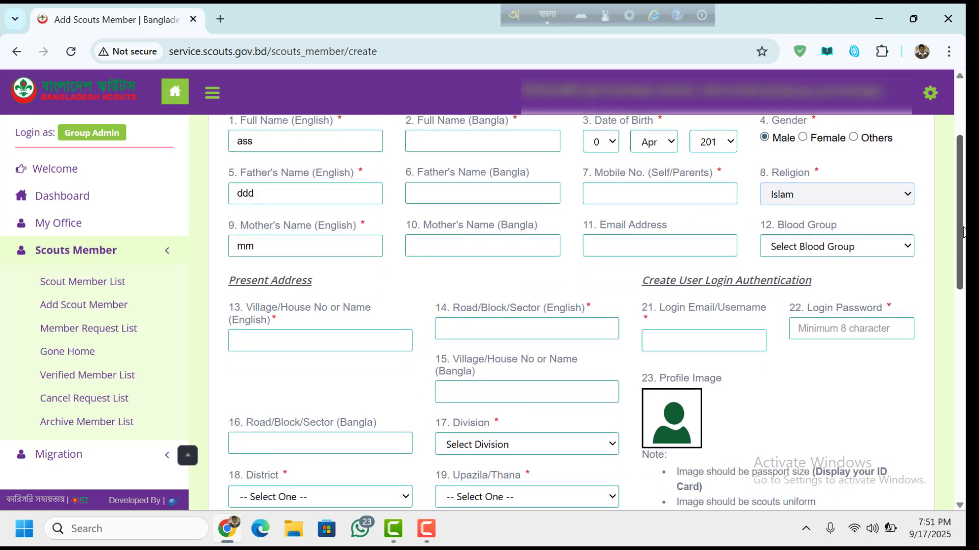
scroll(961, 232, down, 1)
click(337, 267)
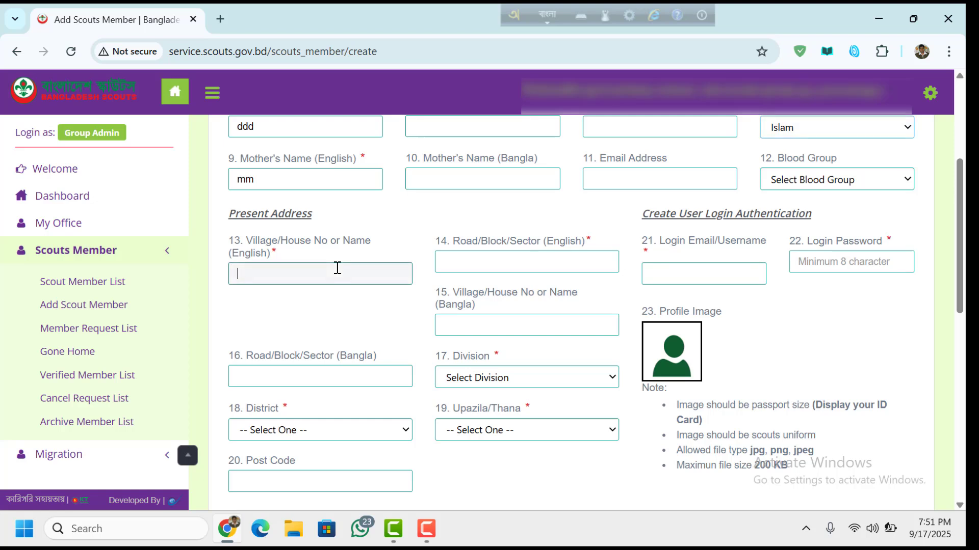
click(539, 256)
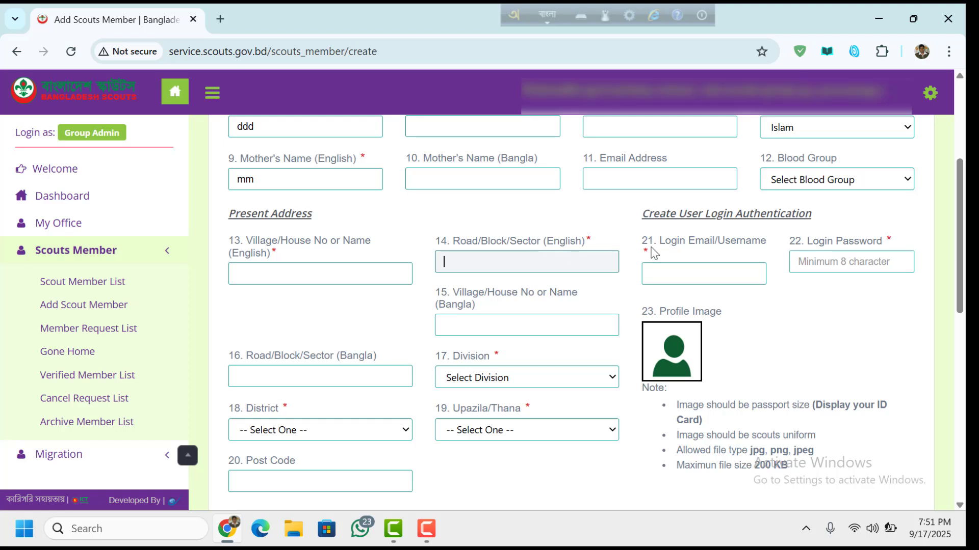
click(705, 275)
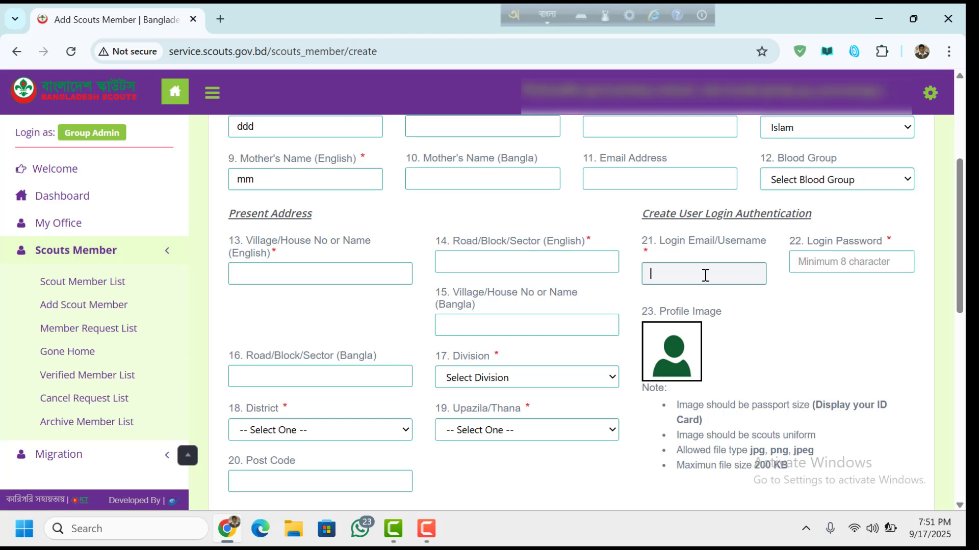
text(r)
key(BackSpace)
click(555, 14)
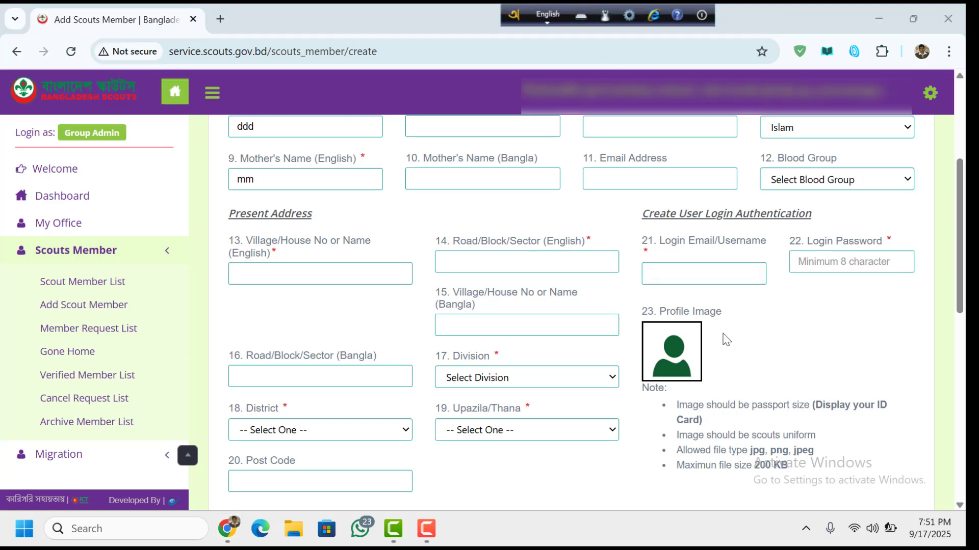
click(686, 277)
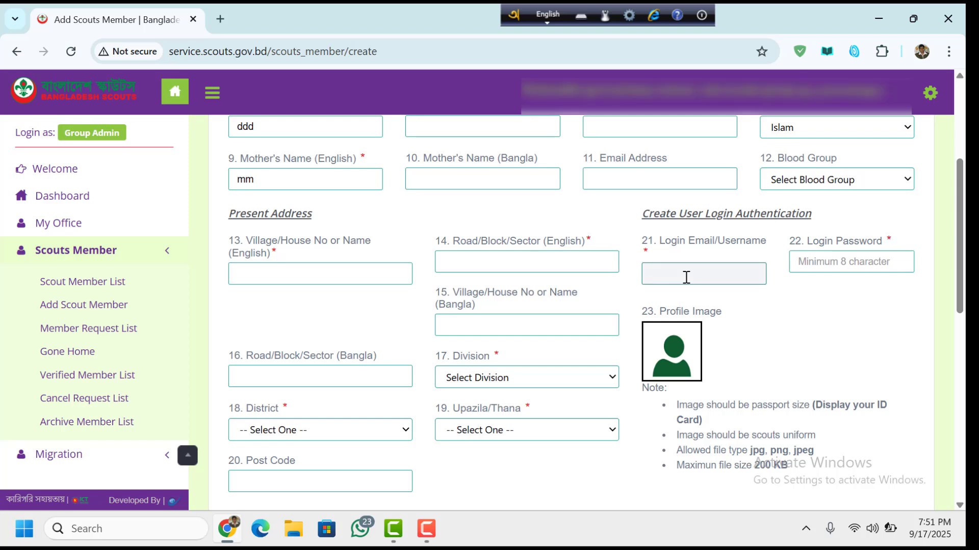
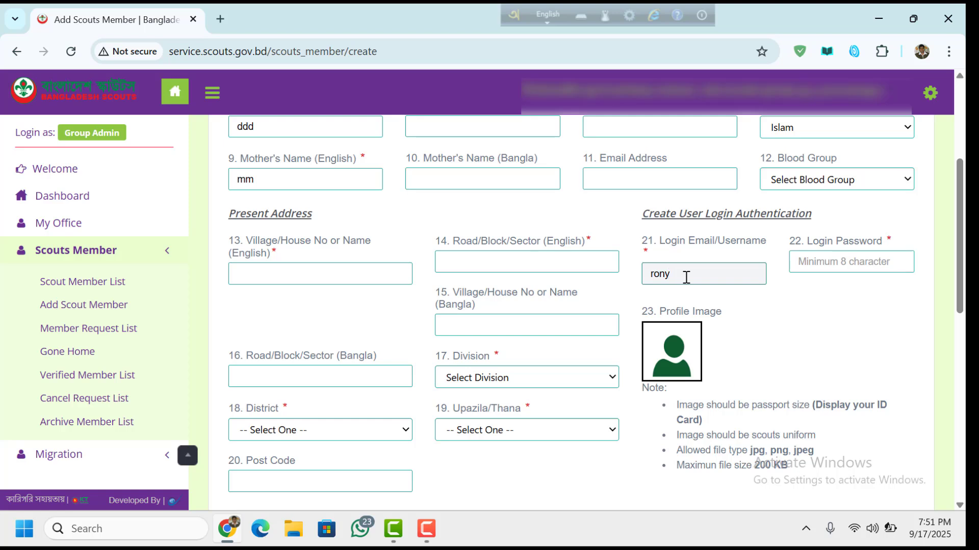
- Type the member's login username, then the login password
click(838, 255)
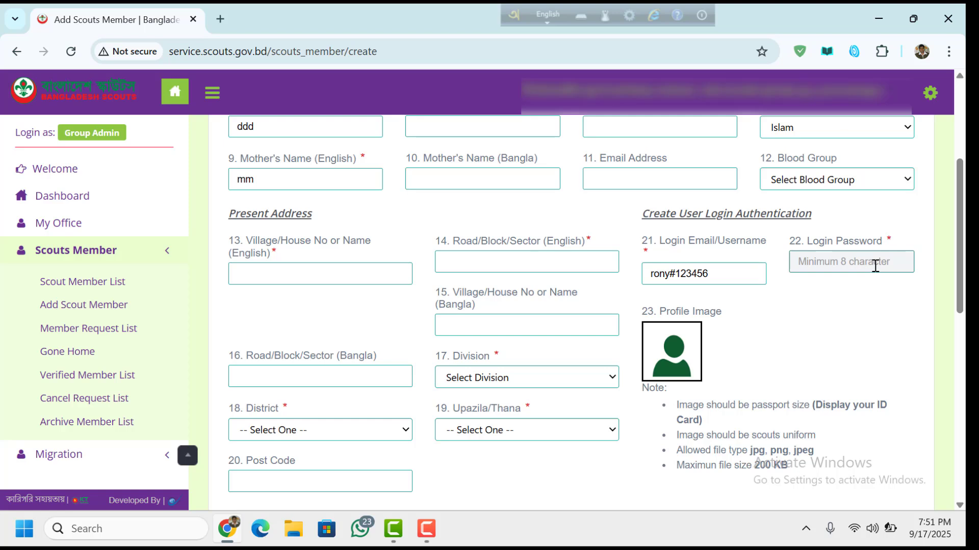
click(744, 271)
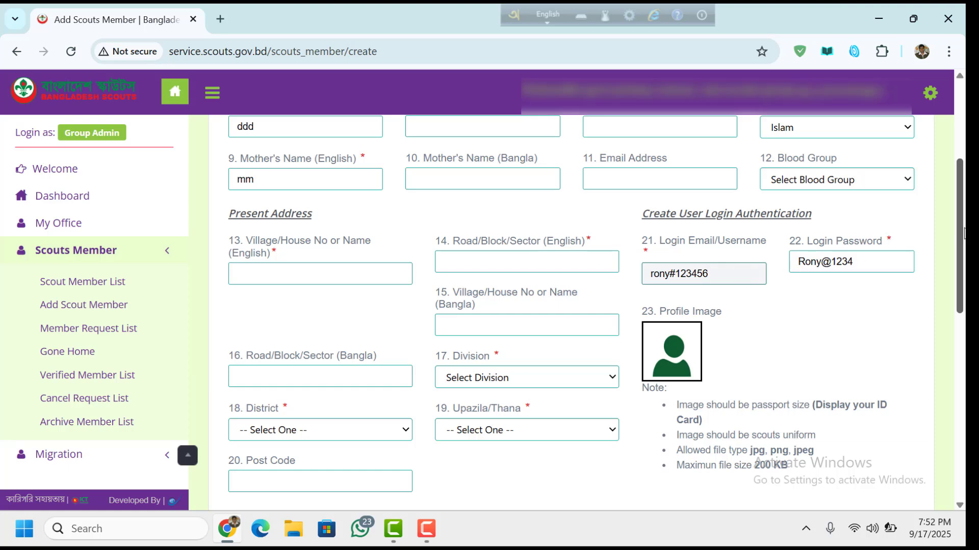
- Choose Dhaka division, Munshiganj district, Munshiganj Sadar upazila, and enter post code 1525
scroll(595, 310, down, 3)
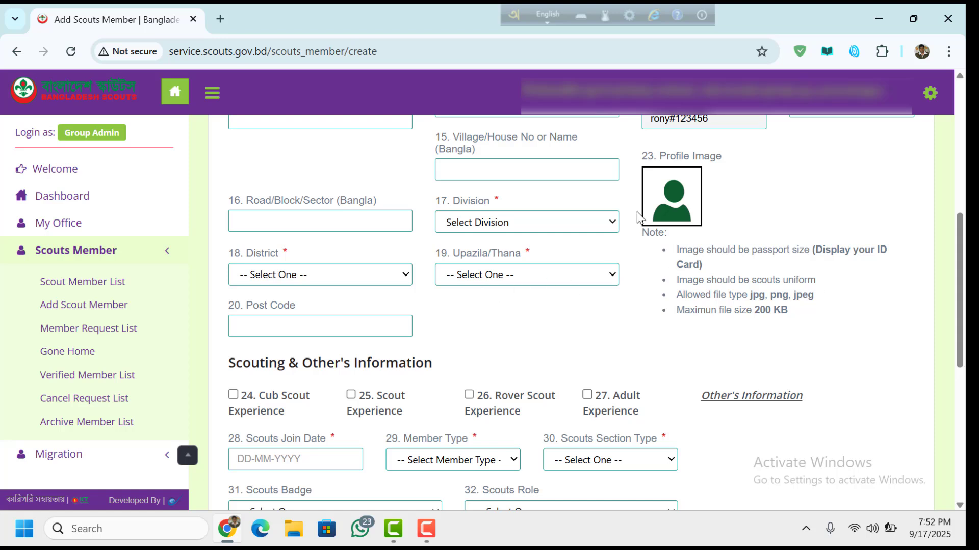
click(494, 227)
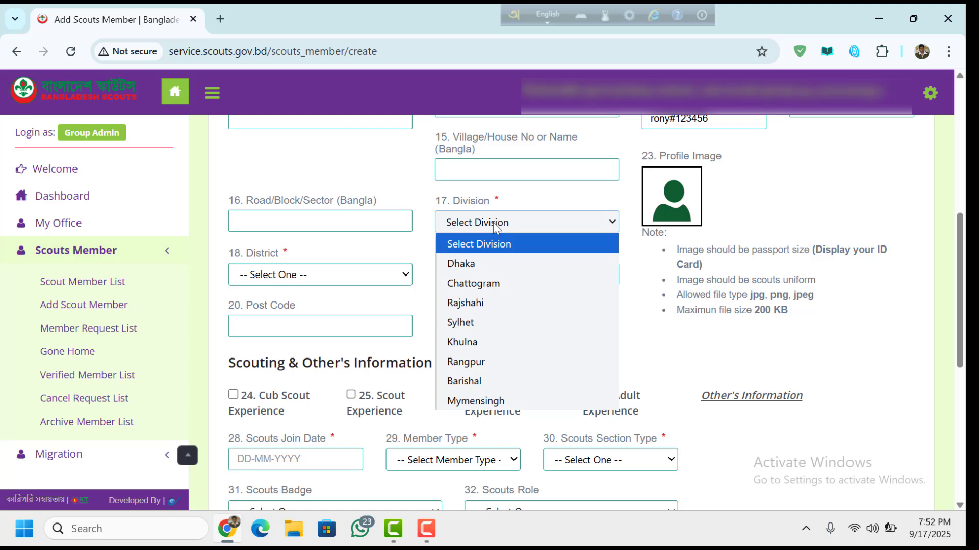
click(482, 262)
click(362, 283)
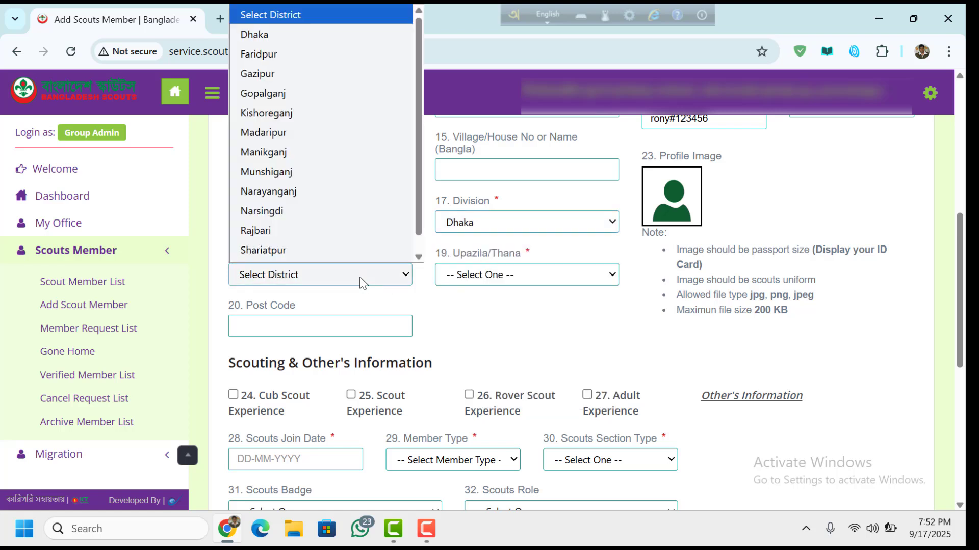
scroll(331, 148, down, 1)
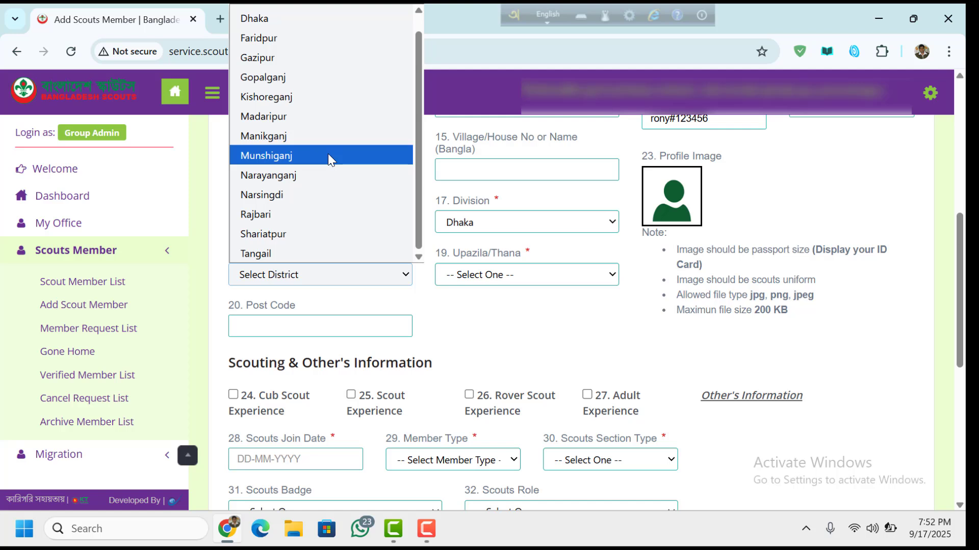
click(328, 154)
click(579, 279)
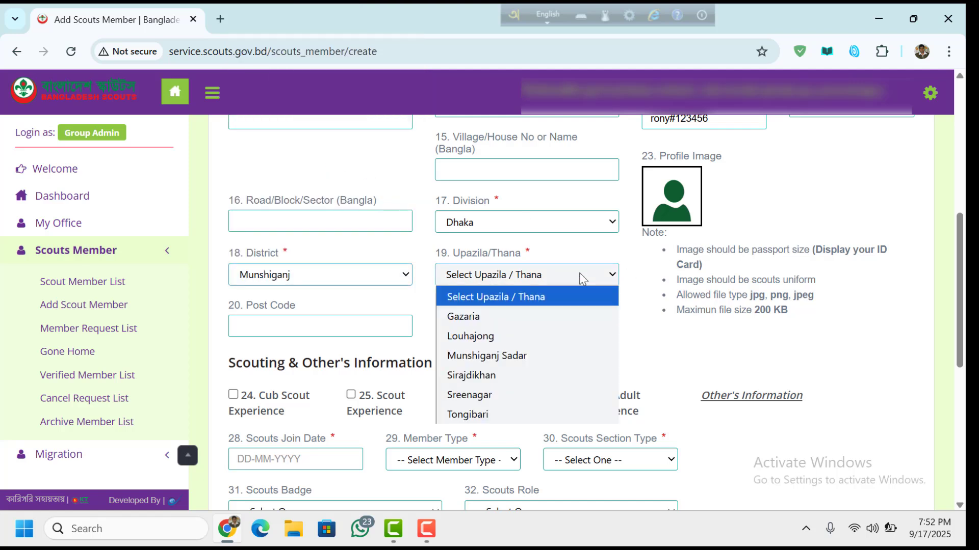
click(525, 362)
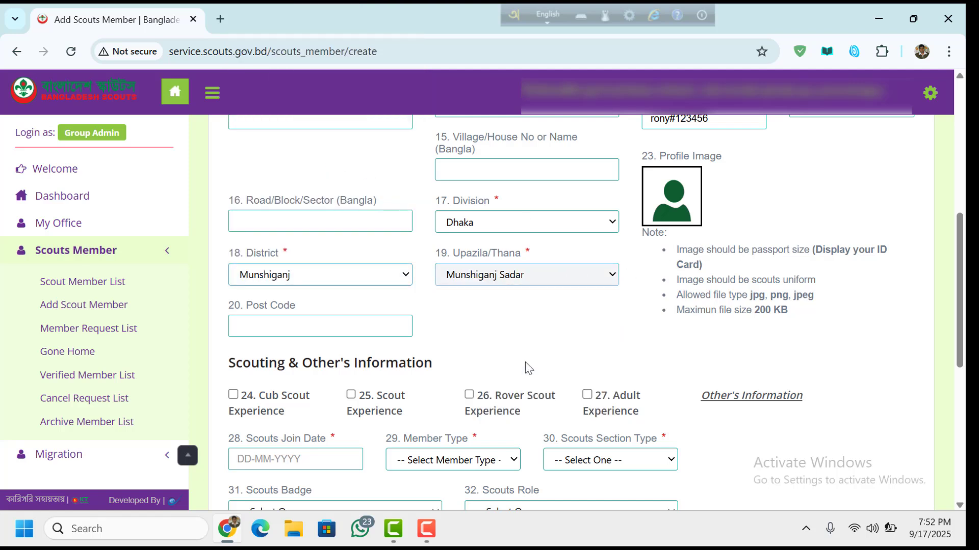
click(344, 323)
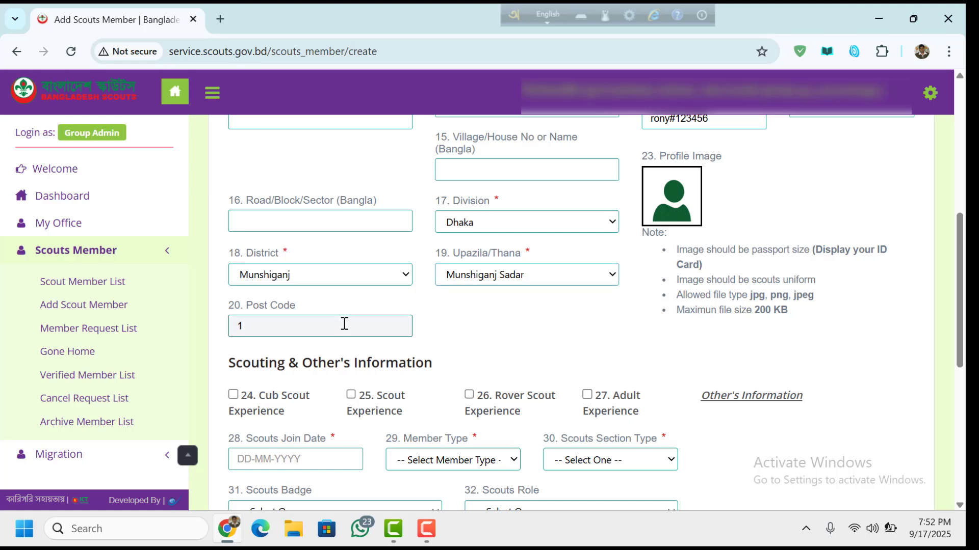
text(1525)
drag(959, 268, 964, 337)
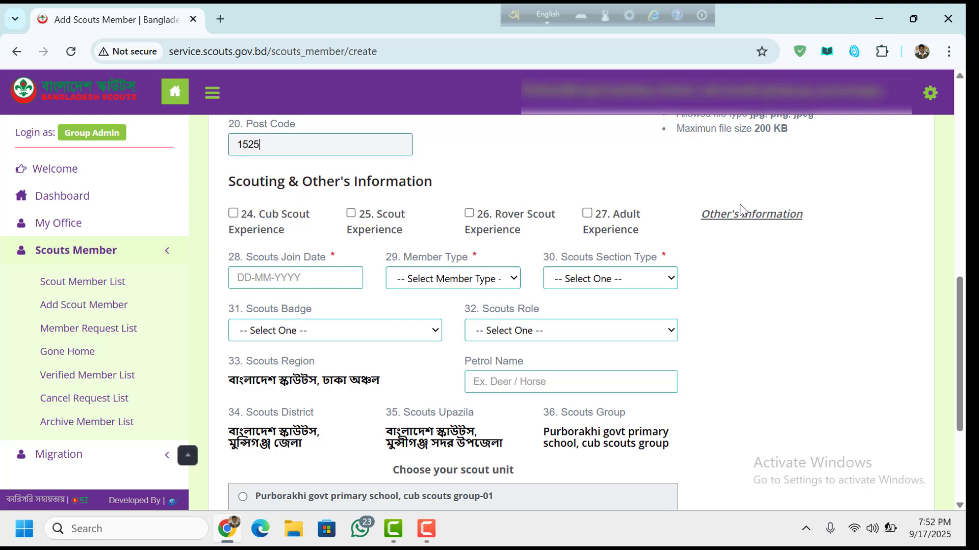
- Set the scouts join date to 1 January 2025
click(283, 283)
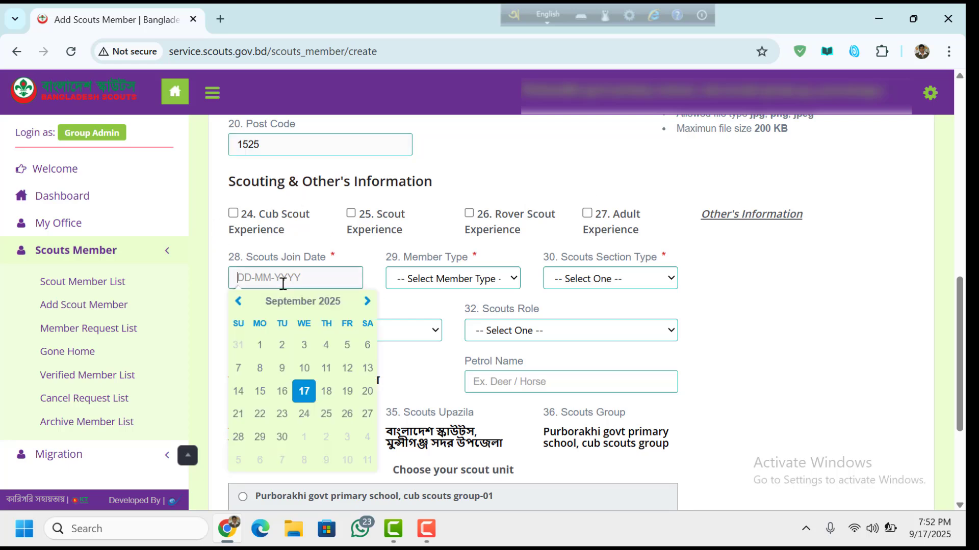
click(295, 304)
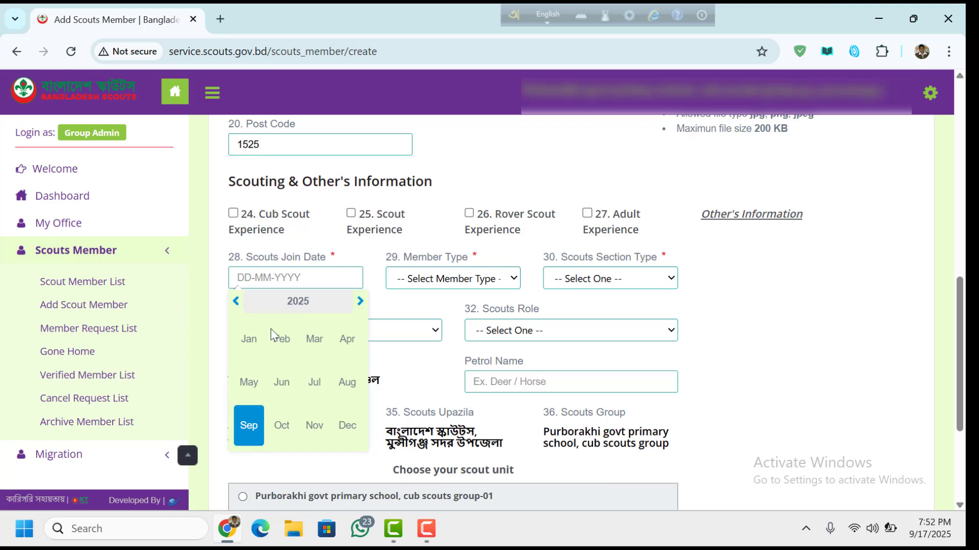
click(248, 339)
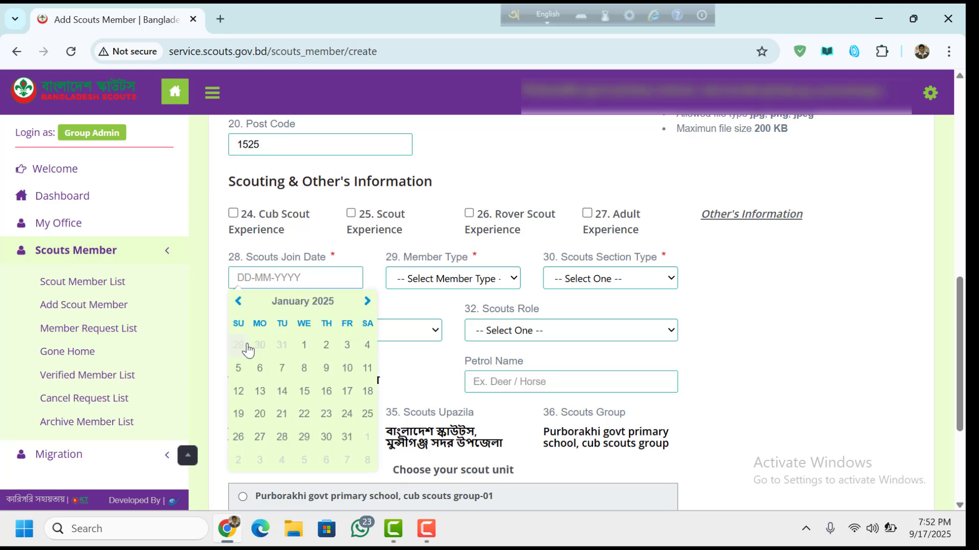
click(303, 348)
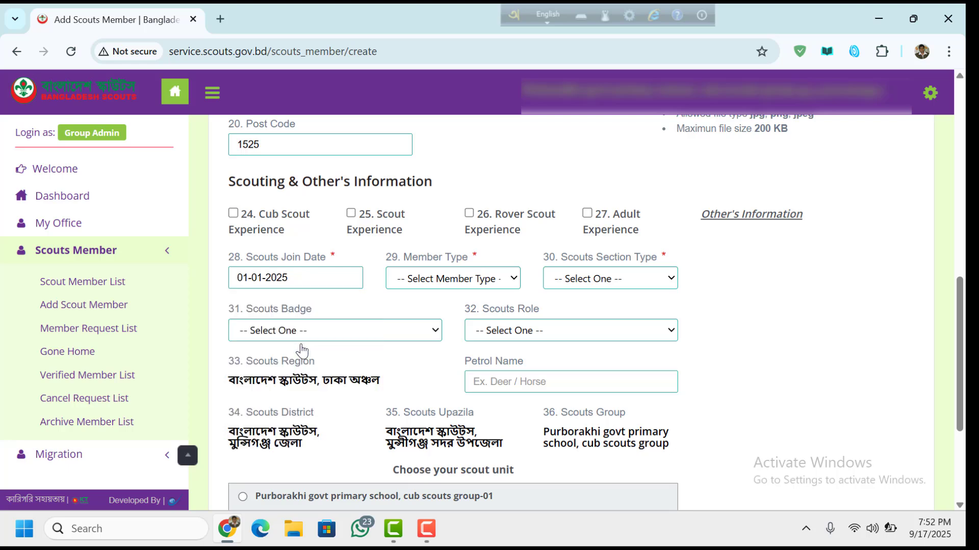
- Make the member a New Applicant in the Cub Scout section
click(435, 285)
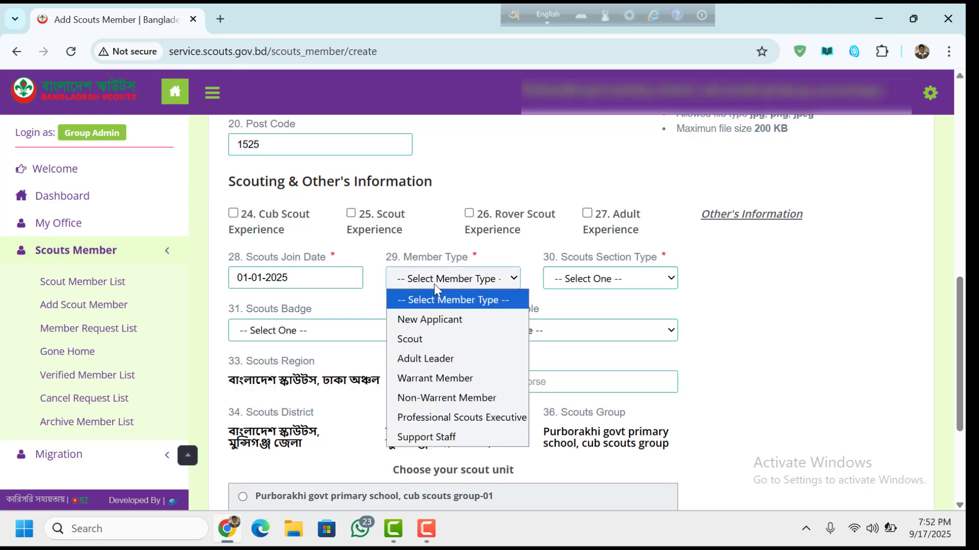
click(432, 314)
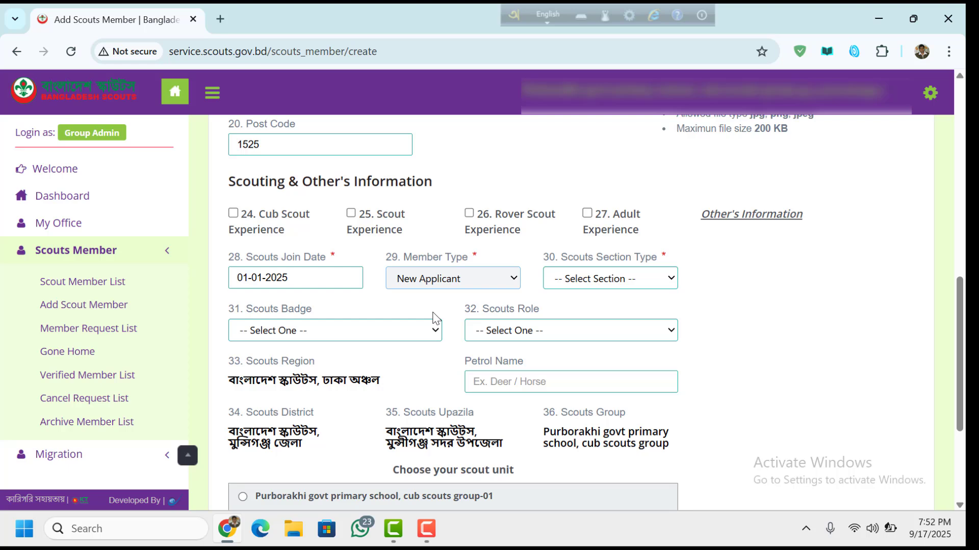
click(585, 280)
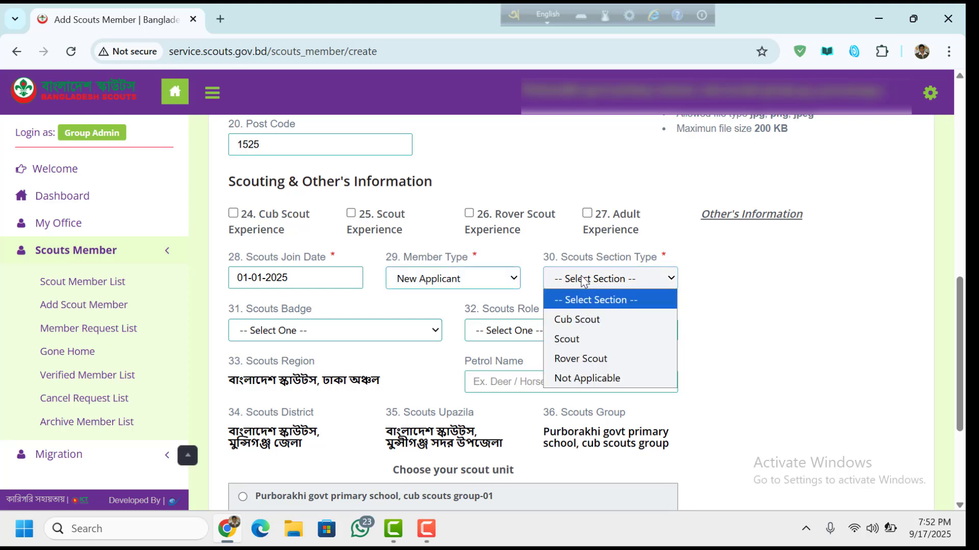
click(587, 320)
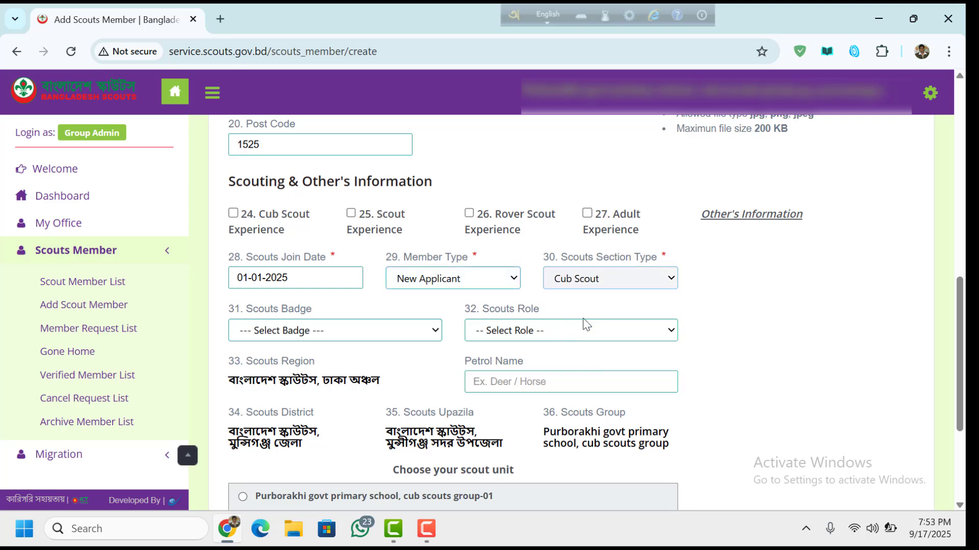
drag(960, 331, 960, 373)
- Leave the badge unset and pick the Purborakhi govt primary school cub scouts group-01 unit
click(294, 218)
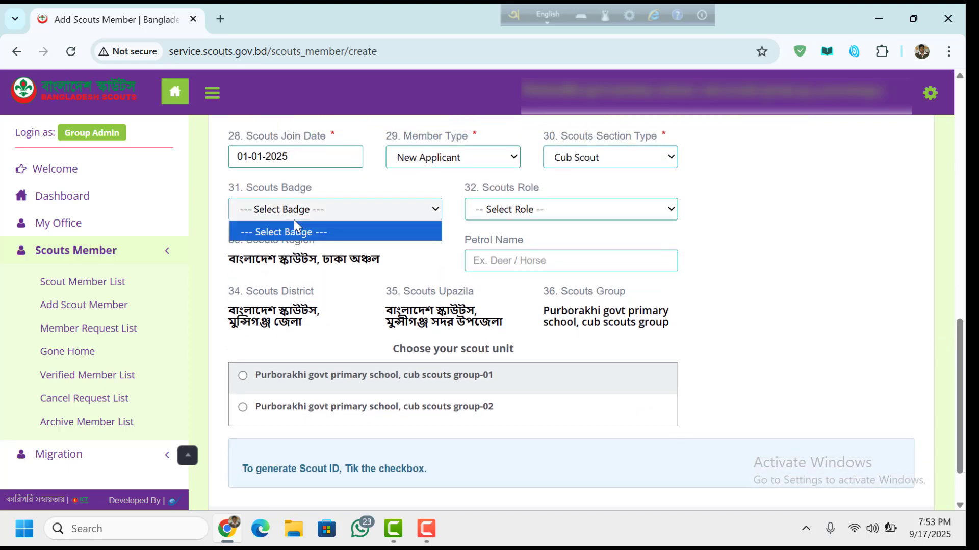
click(797, 237)
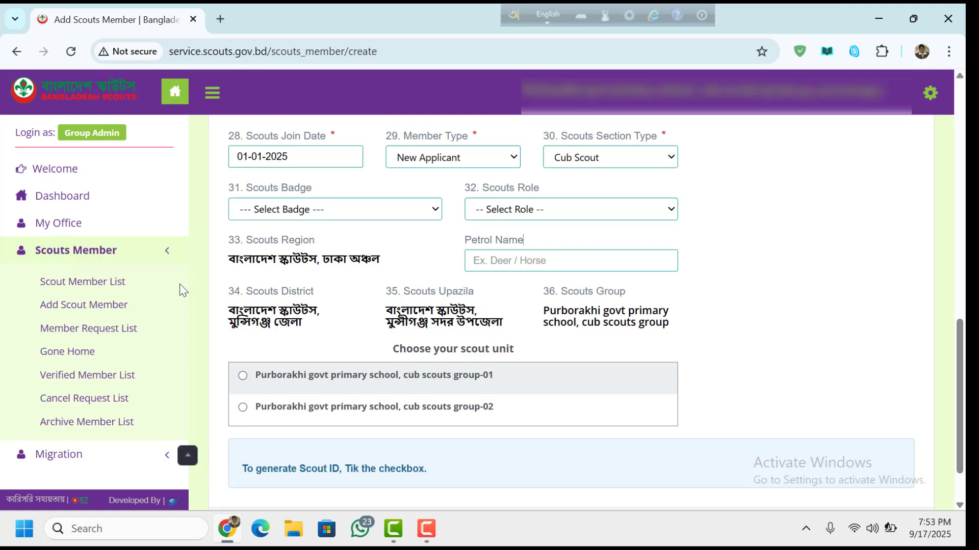
scroll(266, 311, down, 1)
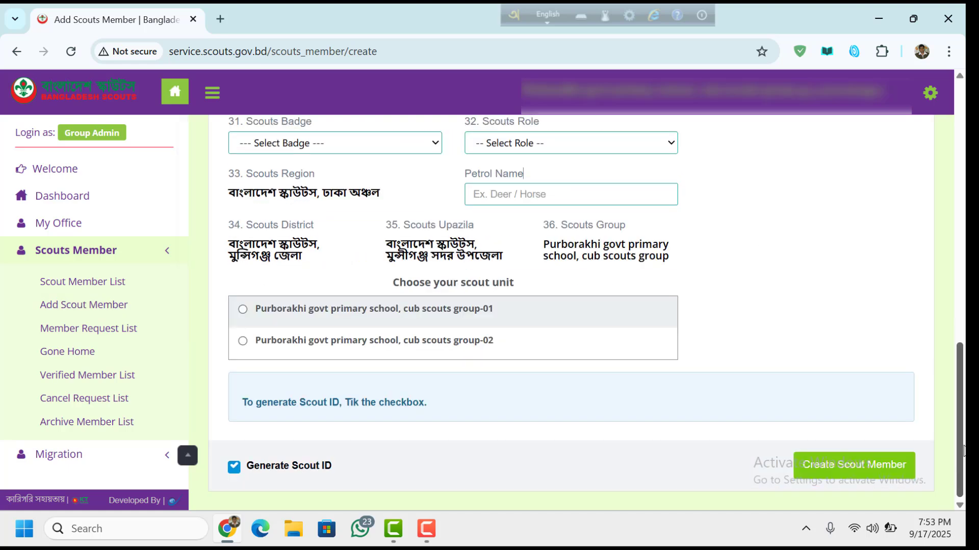
click(243, 312)
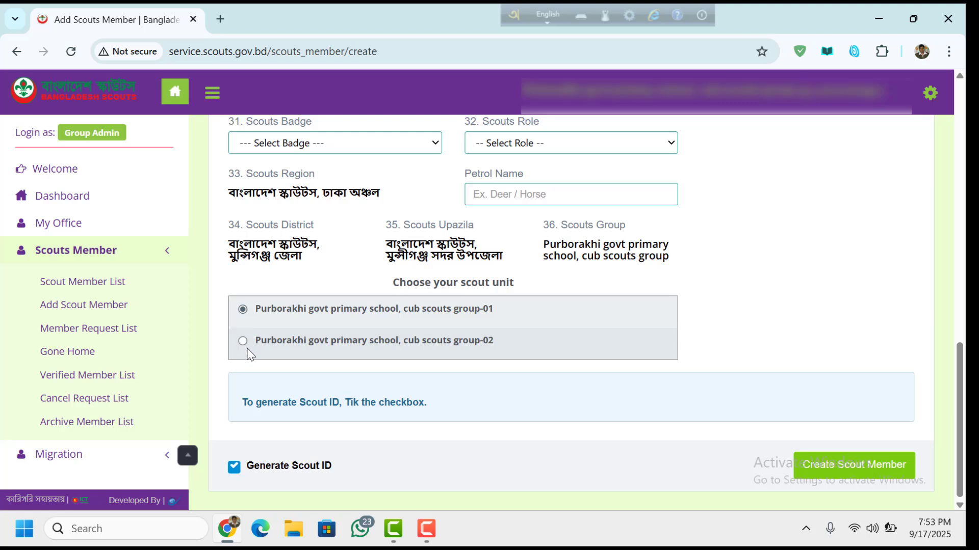
click(244, 342)
click(243, 310)
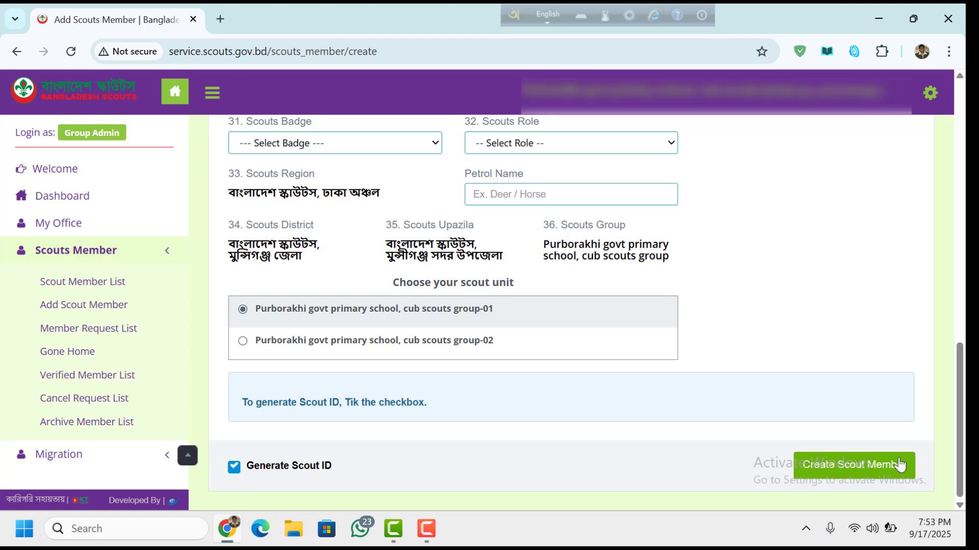
drag(961, 348, 961, 216)
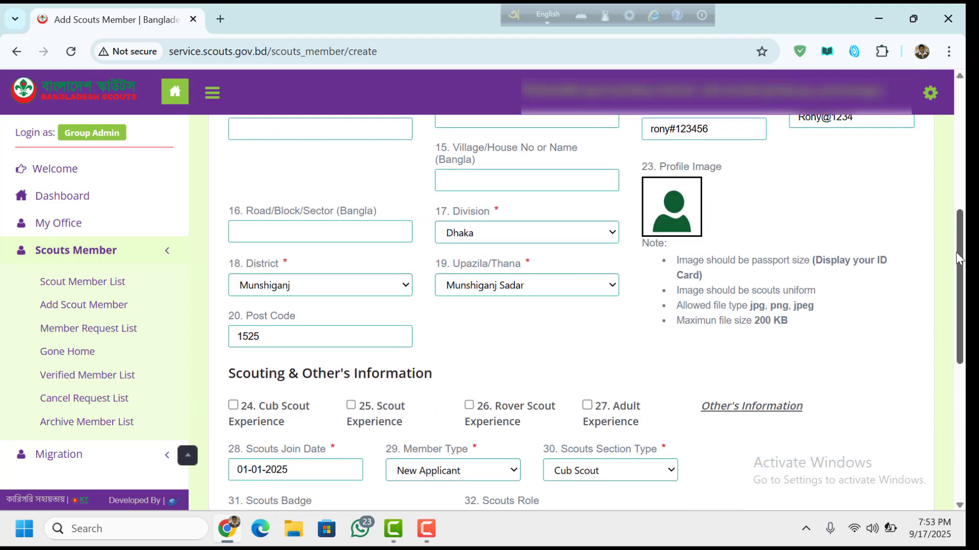
- Upload final_logo-removebg-preview from Downloads, crop it around the logo, and save as profile image
click(691, 213)
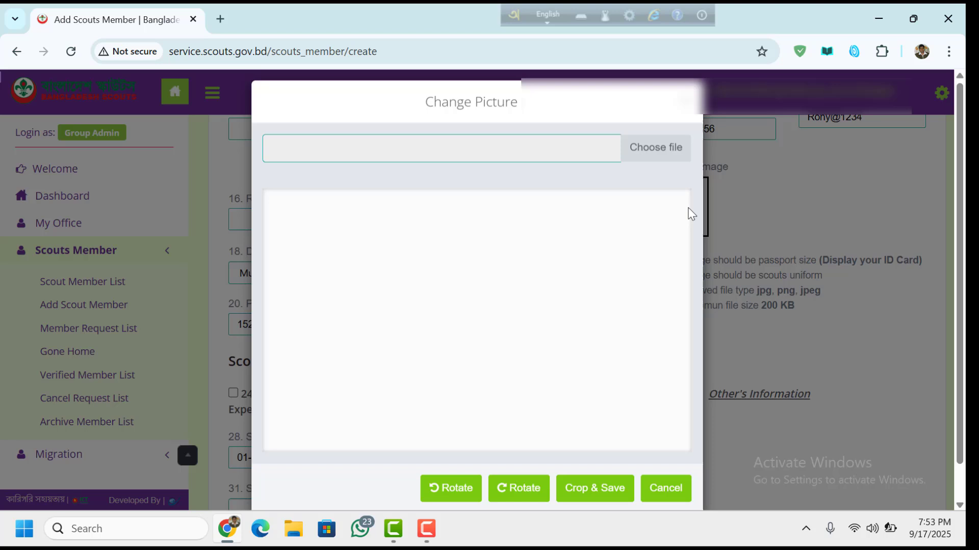
click(657, 162)
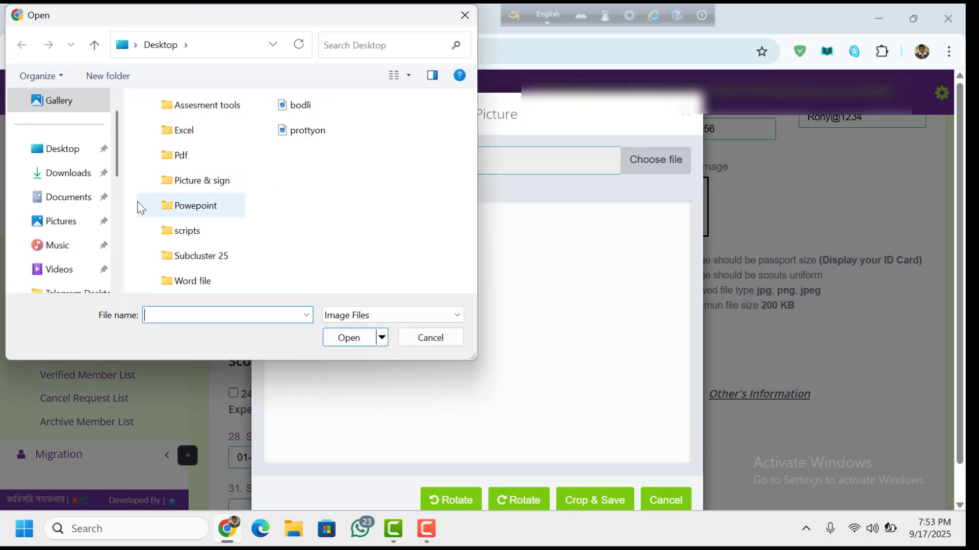
click(81, 176)
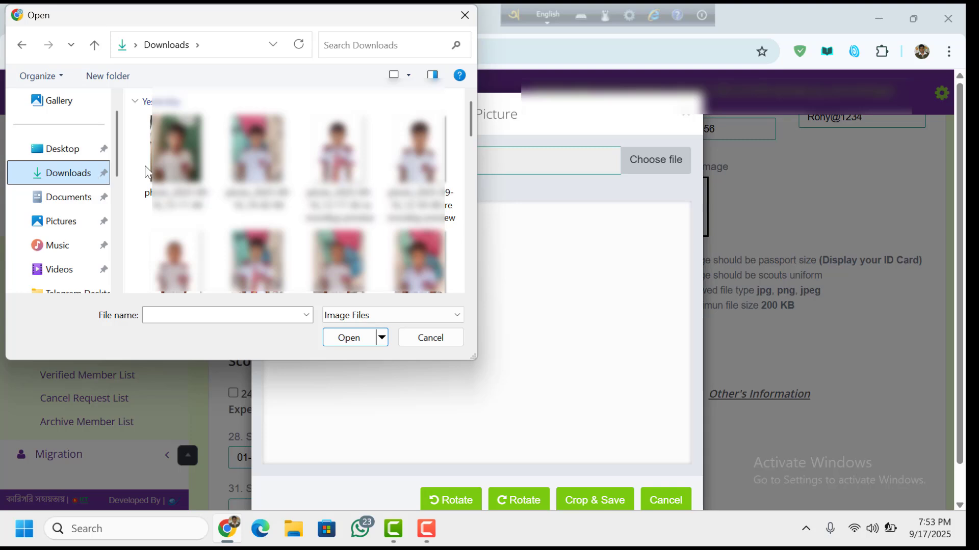
drag(469, 121, 454, 293)
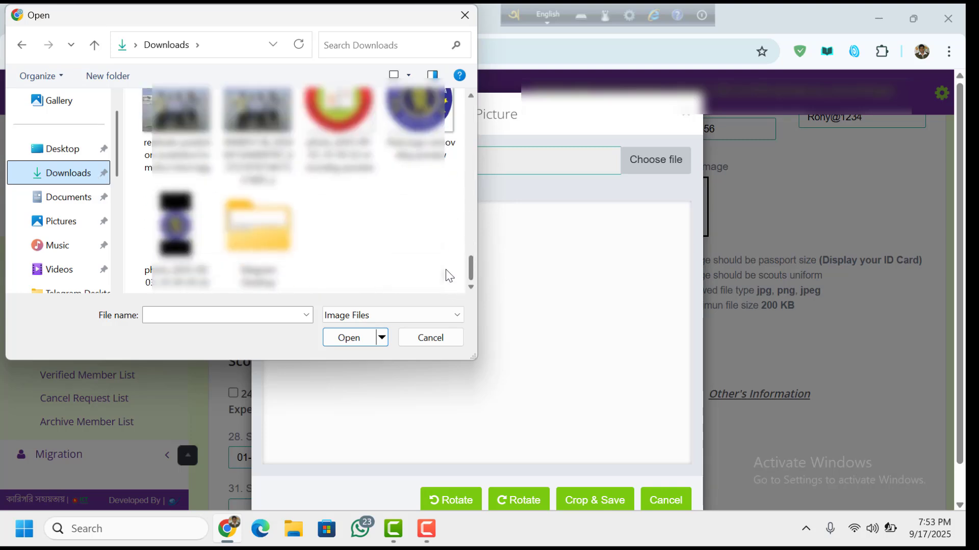
click(419, 122)
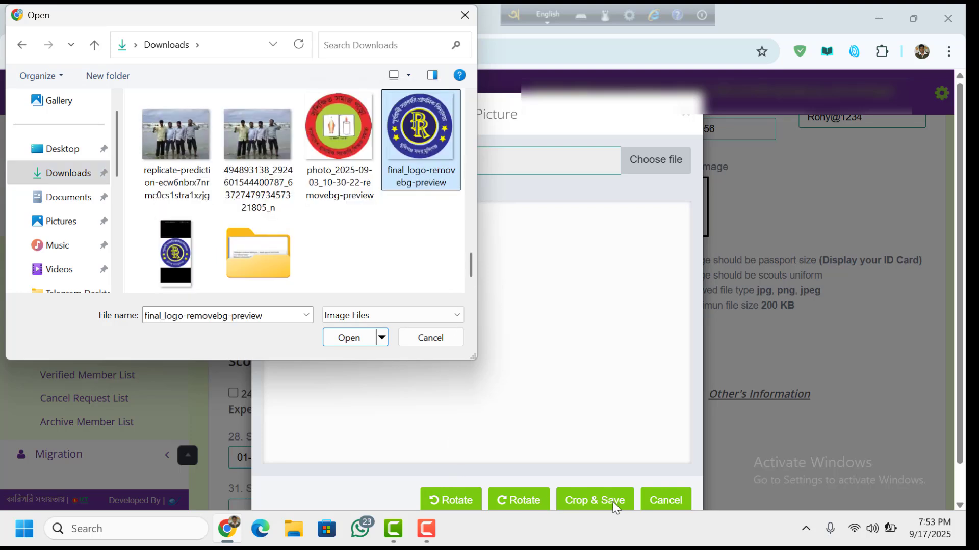
click(357, 338)
drag(537, 360, 531, 333)
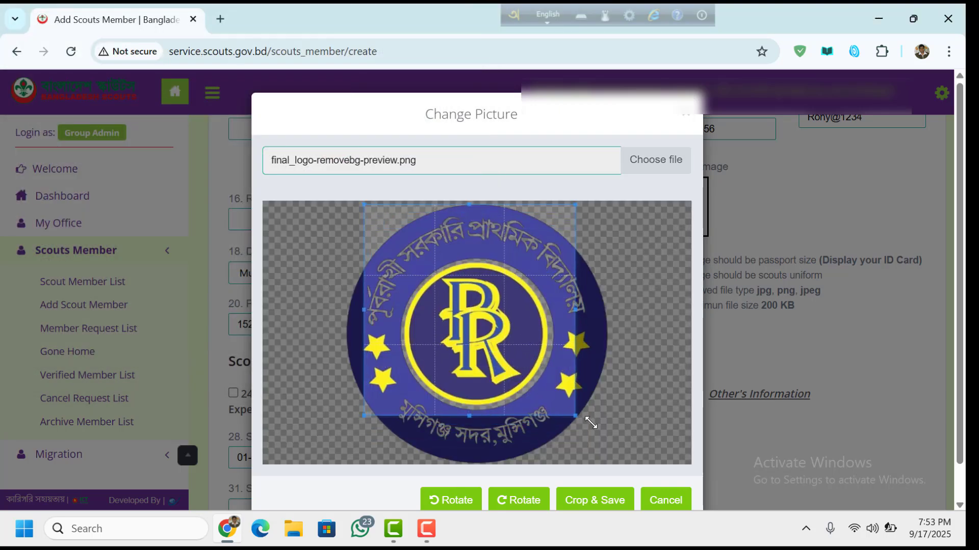
drag(591, 423, 631, 457)
drag(581, 376, 555, 370)
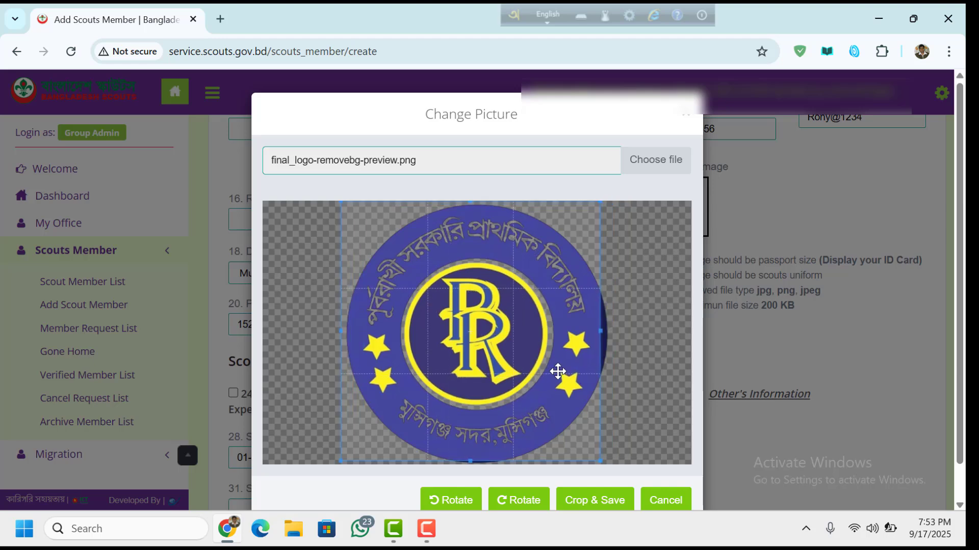
click(595, 500)
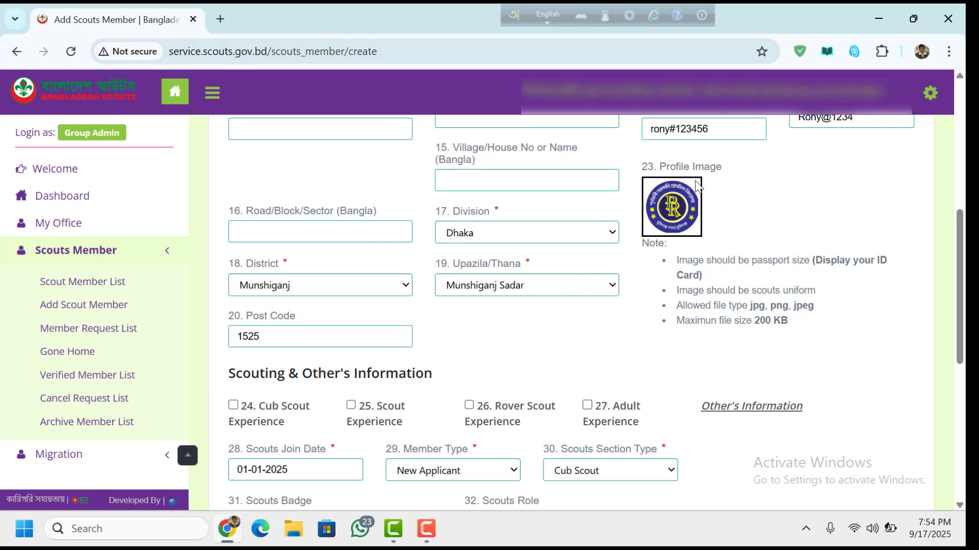
- Open Scout Member List and scroll through the cub scout table to its Action column
scroll(845, 493, down, 7)
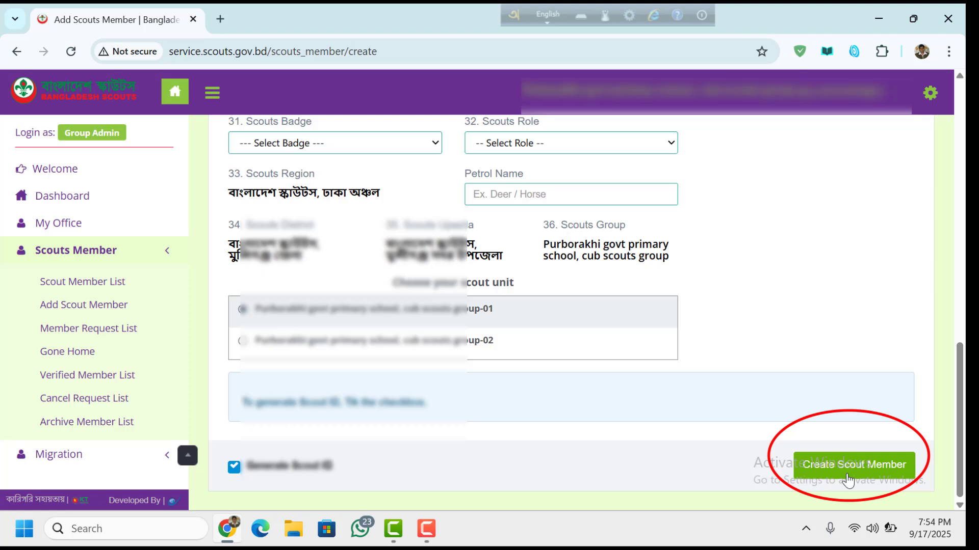
click(85, 285)
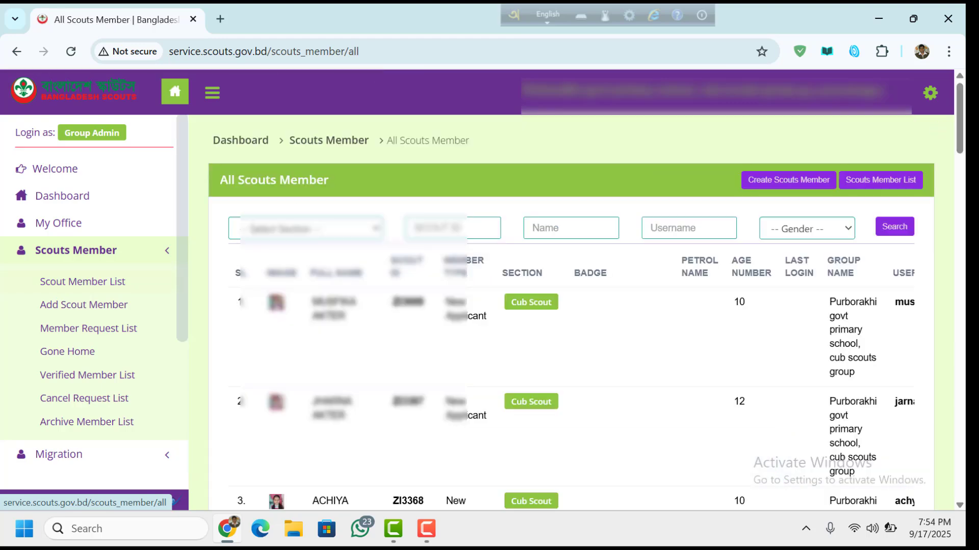
scroll(960, 125, down, 8)
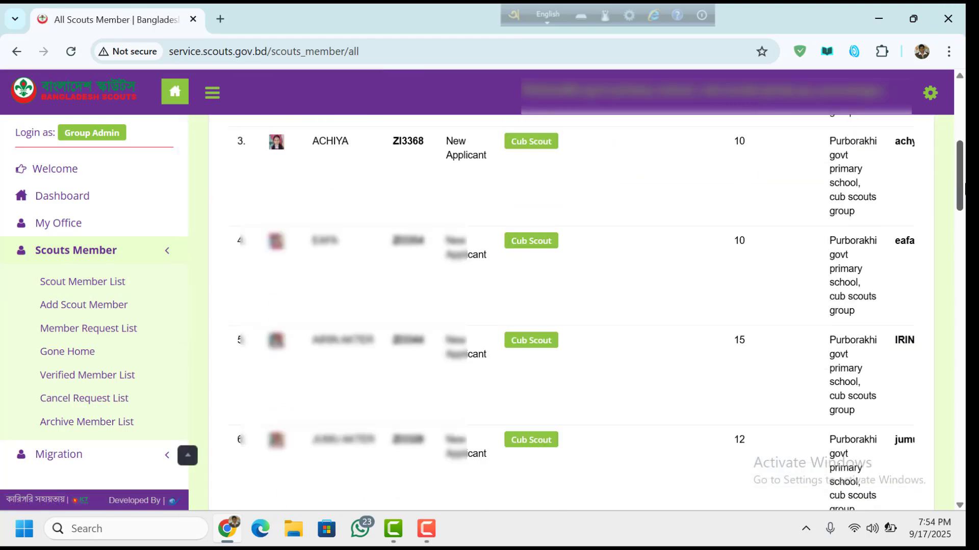
scroll(963, 438, down, 20)
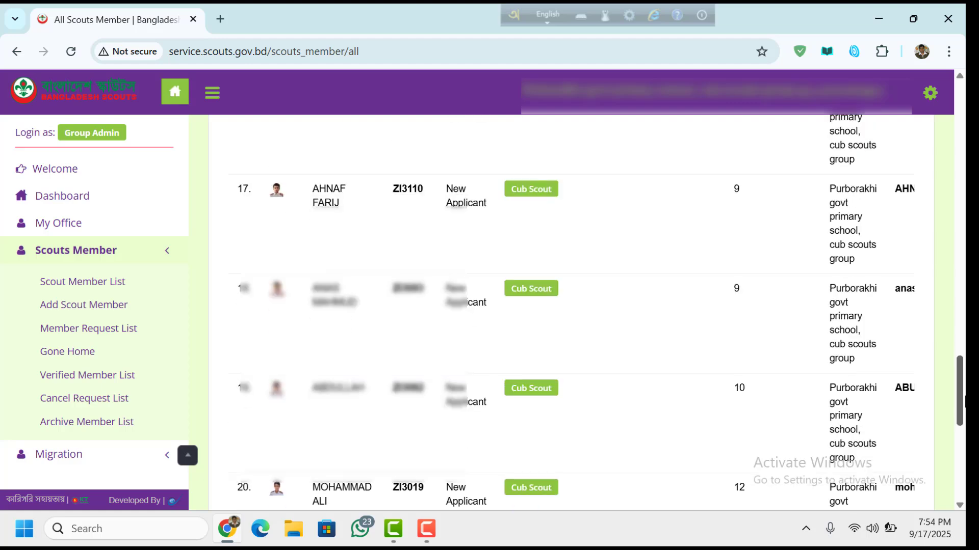
scroll(963, 438, down, 5)
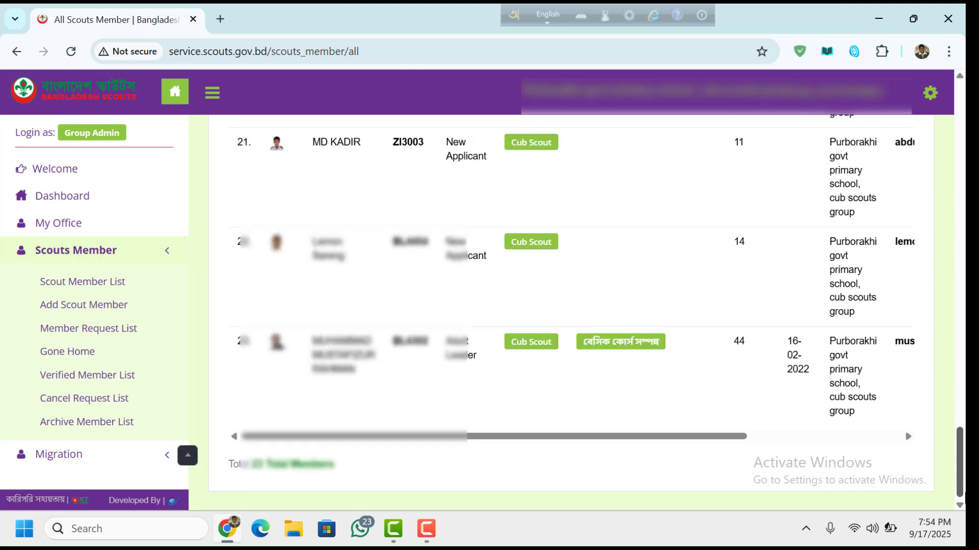
drag(964, 485, 964, 123)
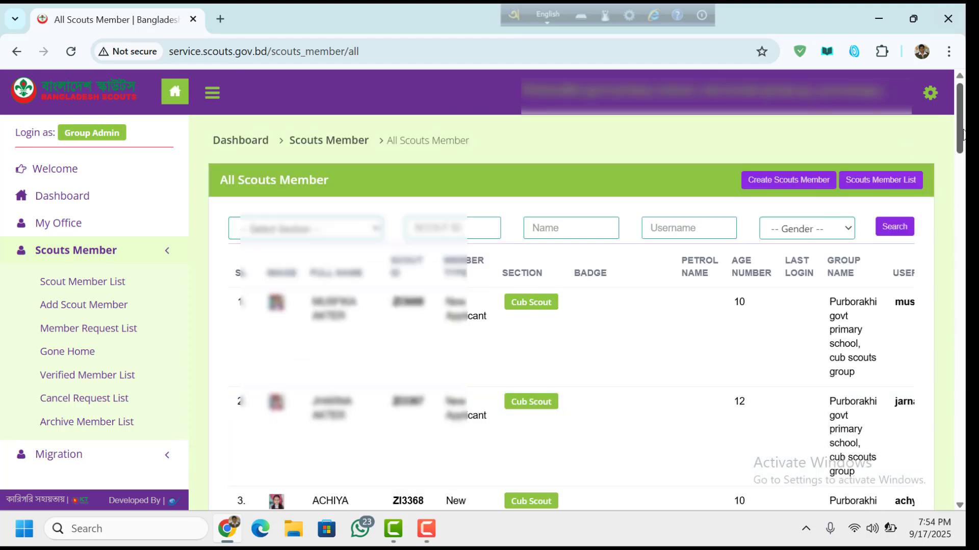
drag(963, 129, 962, 487)
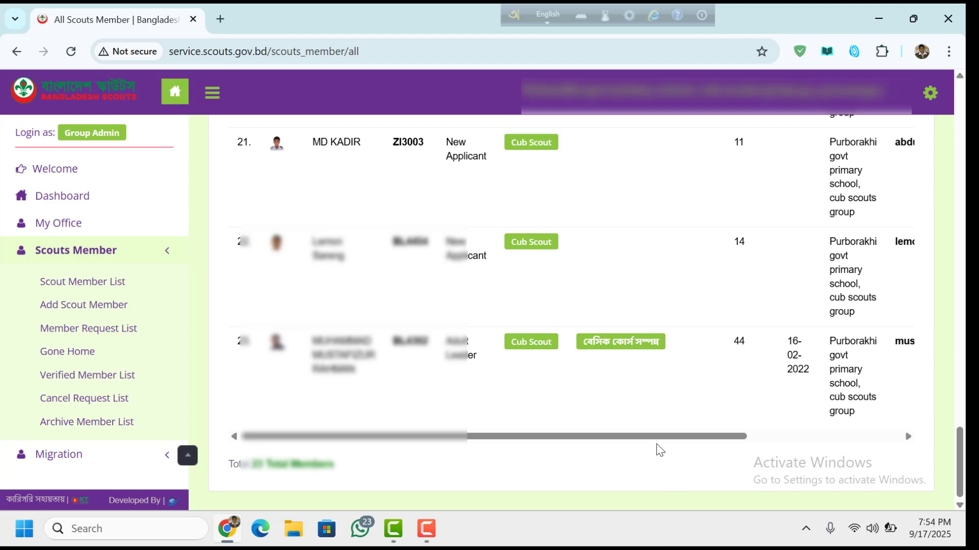
drag(659, 437, 865, 443)
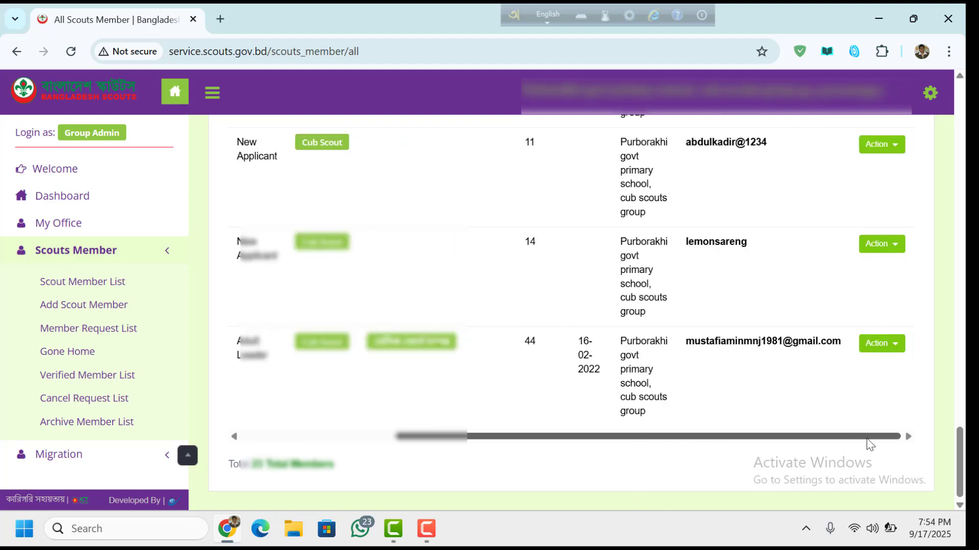
drag(962, 464, 958, 150)
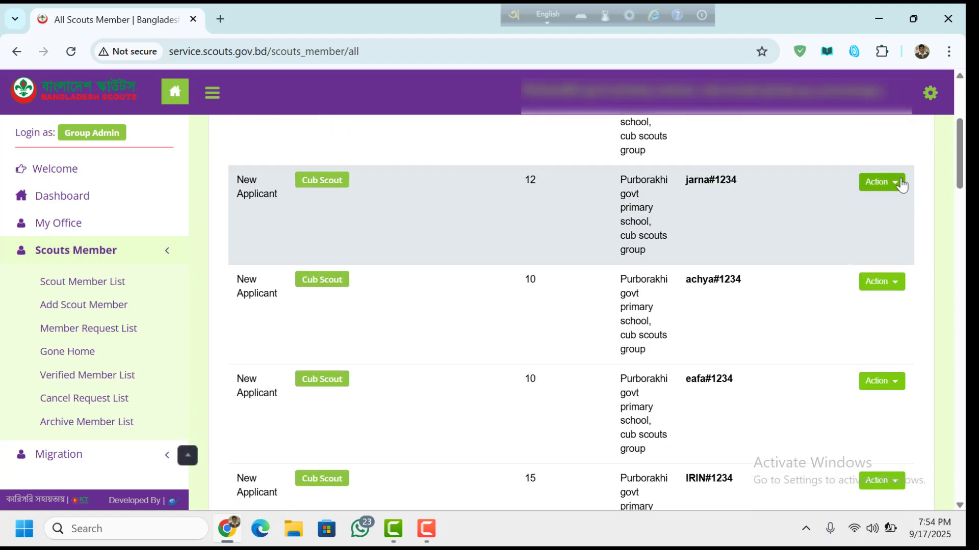
click(896, 185)
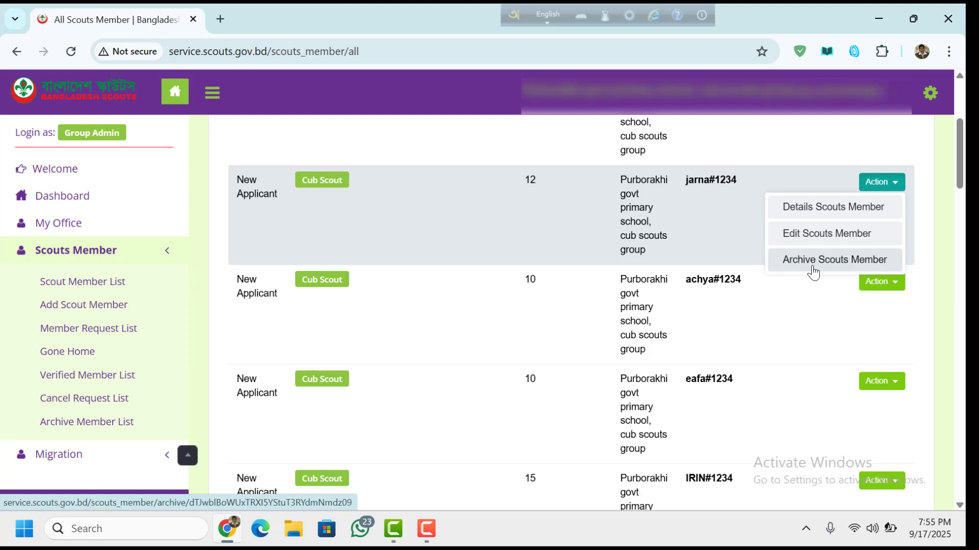
click(813, 272)
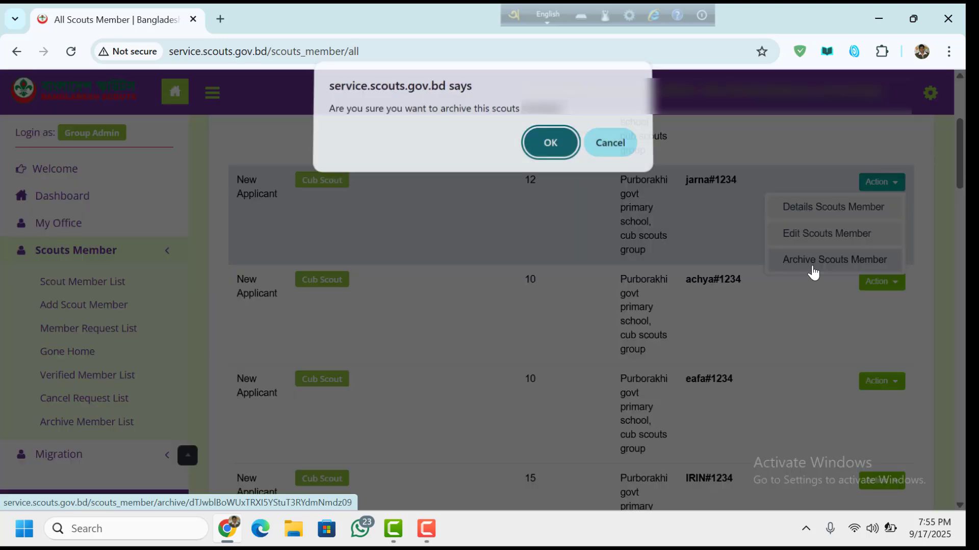
click(623, 148)
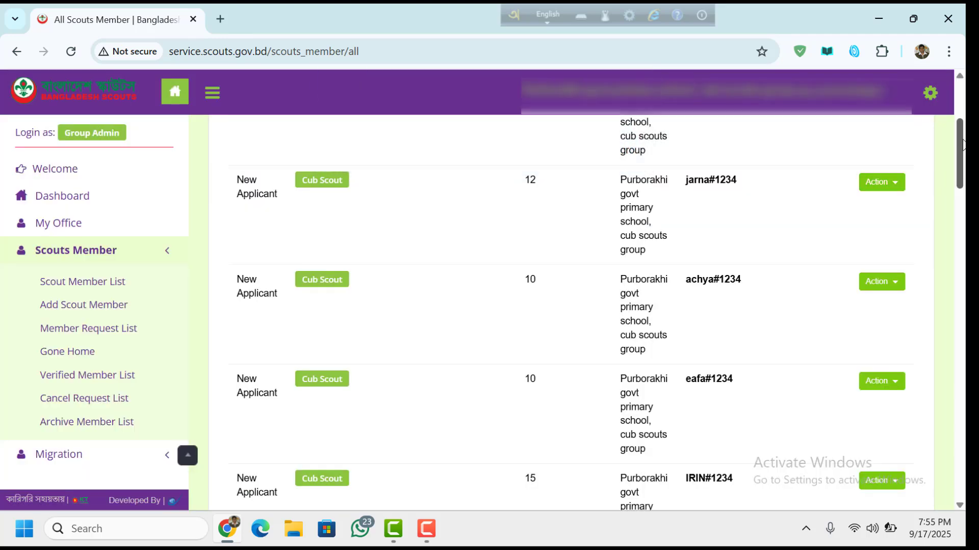
drag(963, 146, 963, 174)
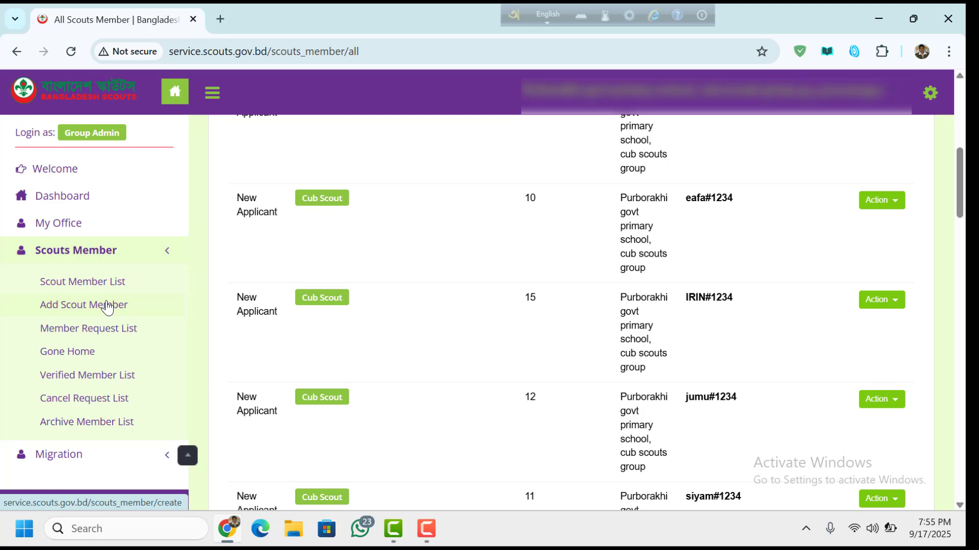
scroll(190, 240, down, 1)
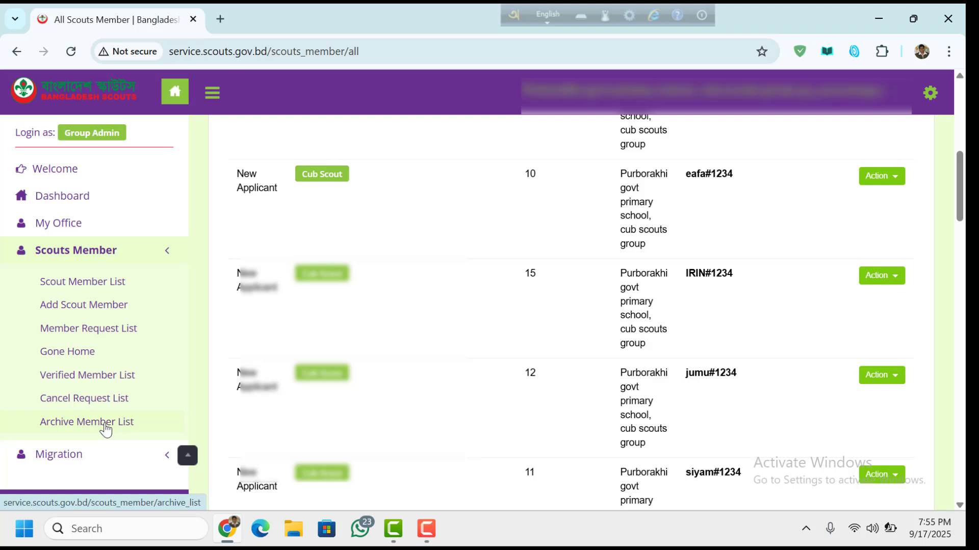
click(105, 426)
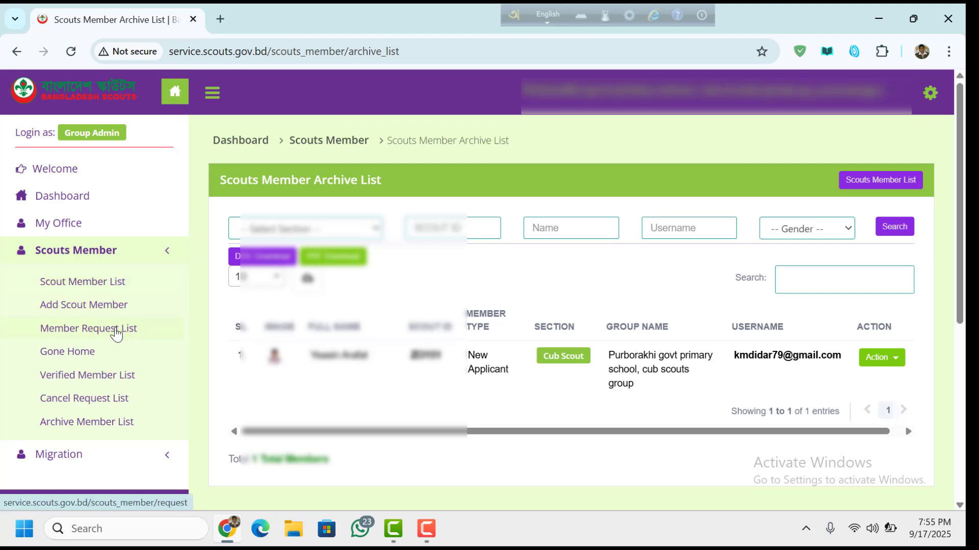
click(103, 287)
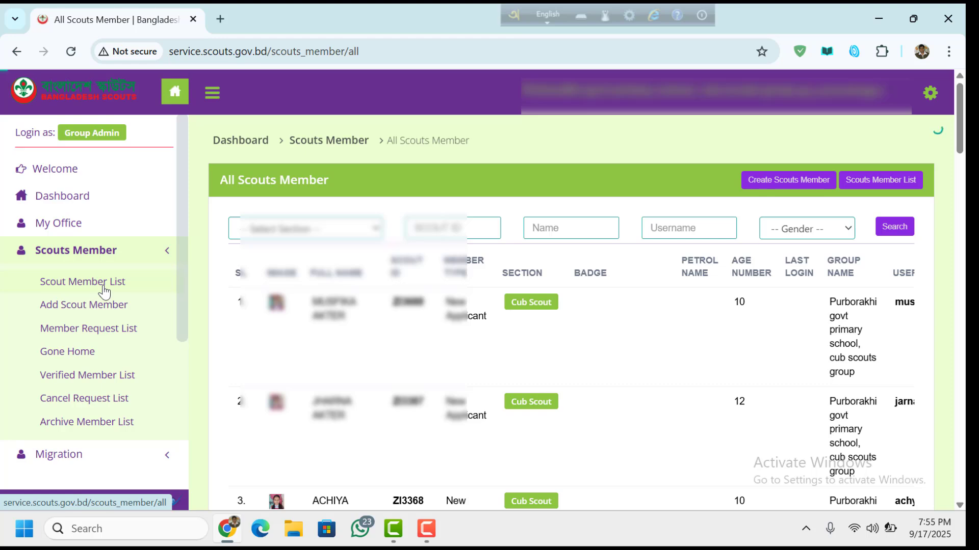
drag(959, 143, 908, 25)
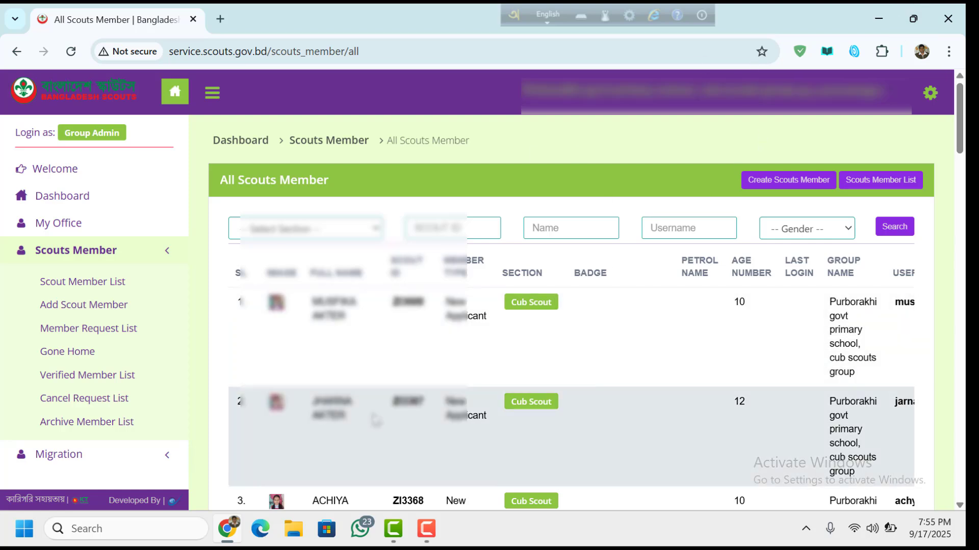